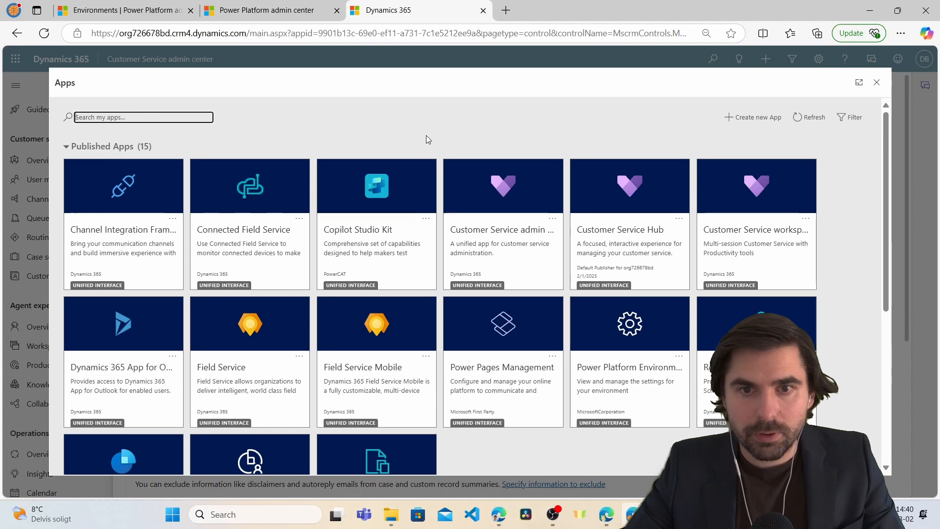
Open Productivity > Summaries in the Customer Service admin center to see the existing custom record summaries.
left_click(490, 232)
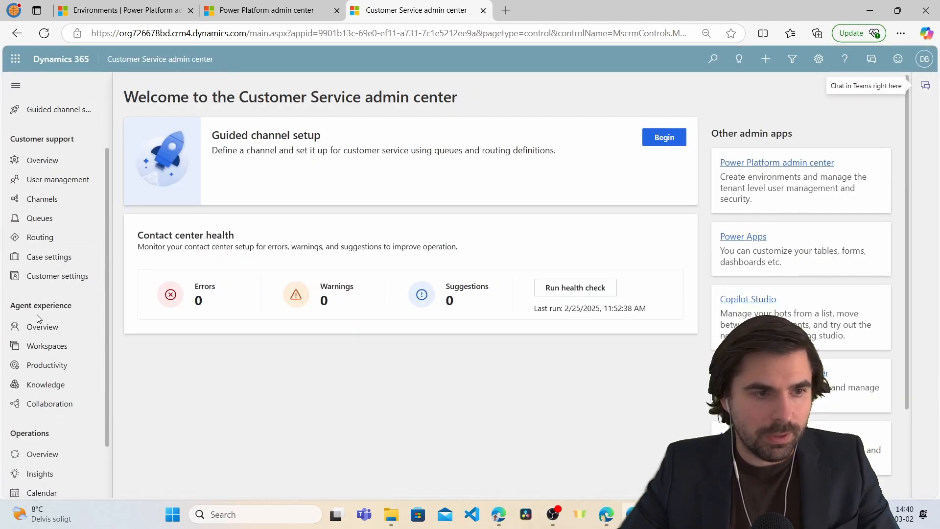
left_click(40, 372)
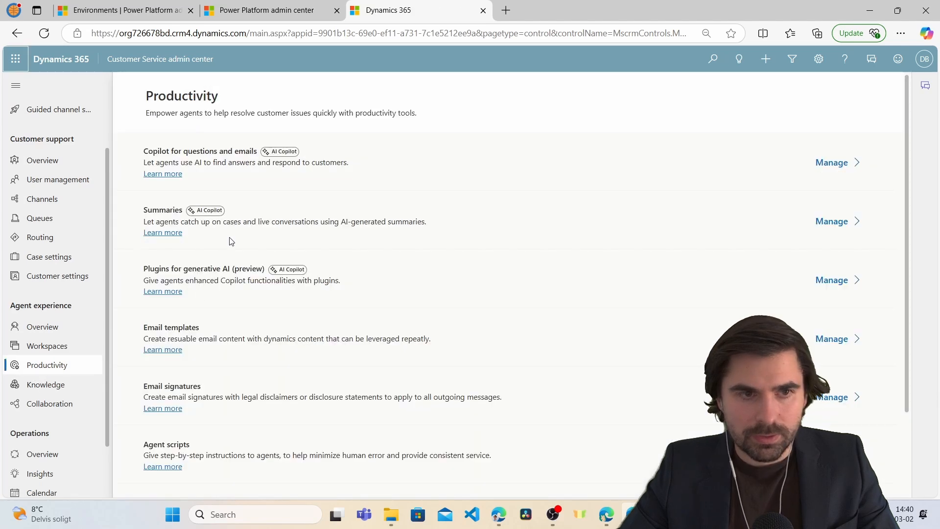
left_click(838, 222)
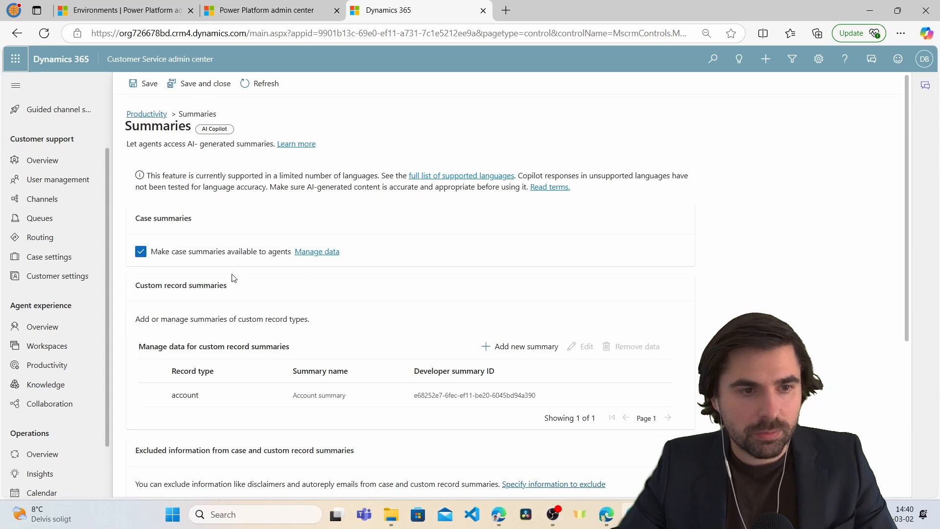
scroll(226, 292, "down", 2)
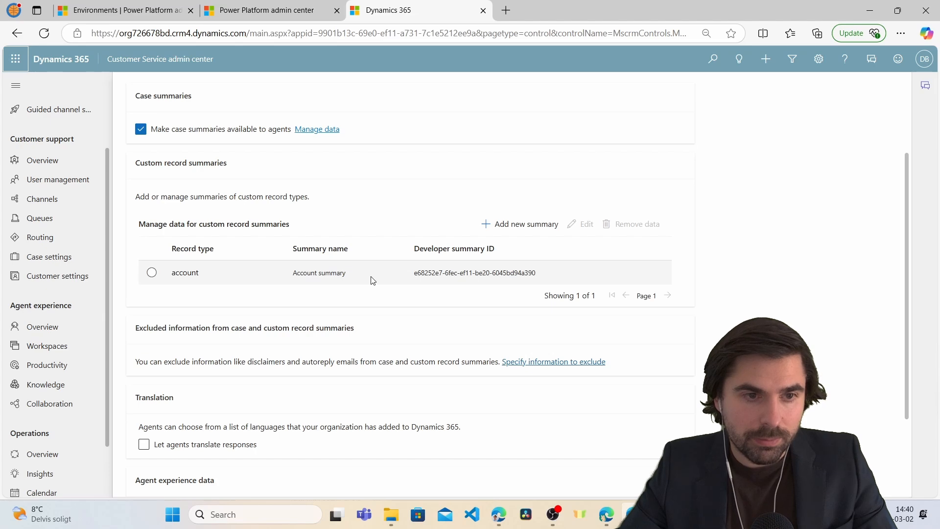
Edit the Account summary, keeping account name, activity subject and activity description as data, and save it.
left_click(152, 272)
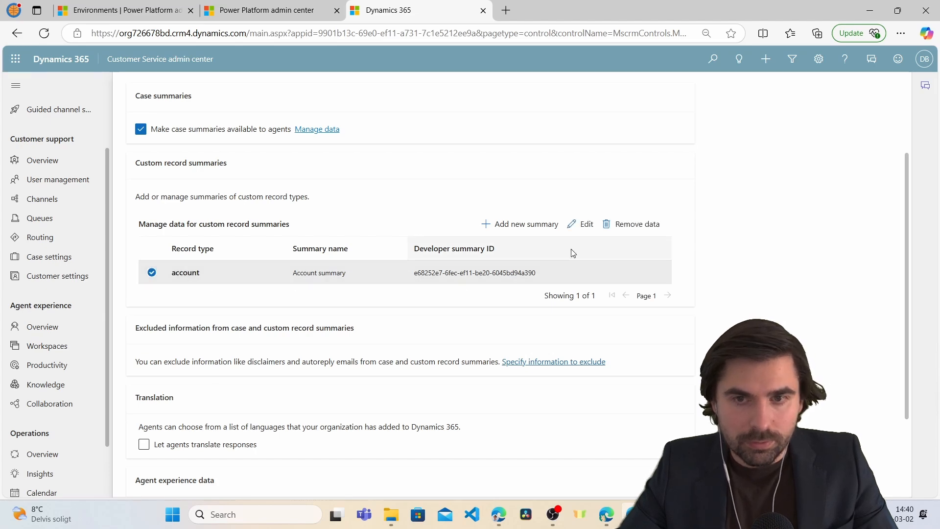
left_click(584, 228)
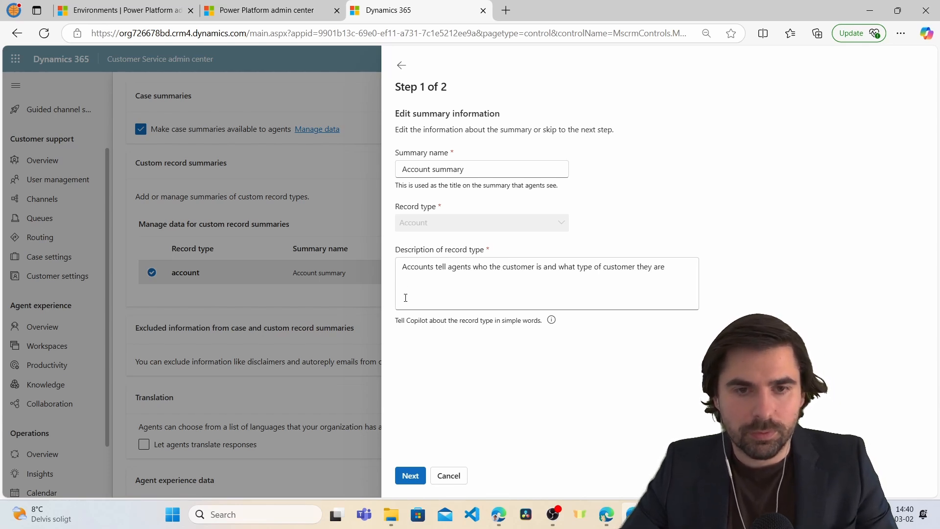
left_click(411, 476)
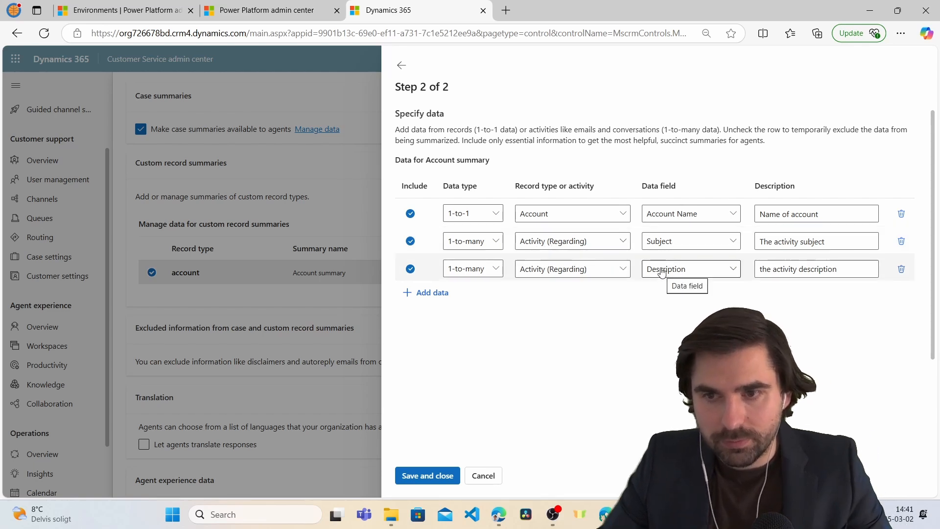
left_click(432, 476)
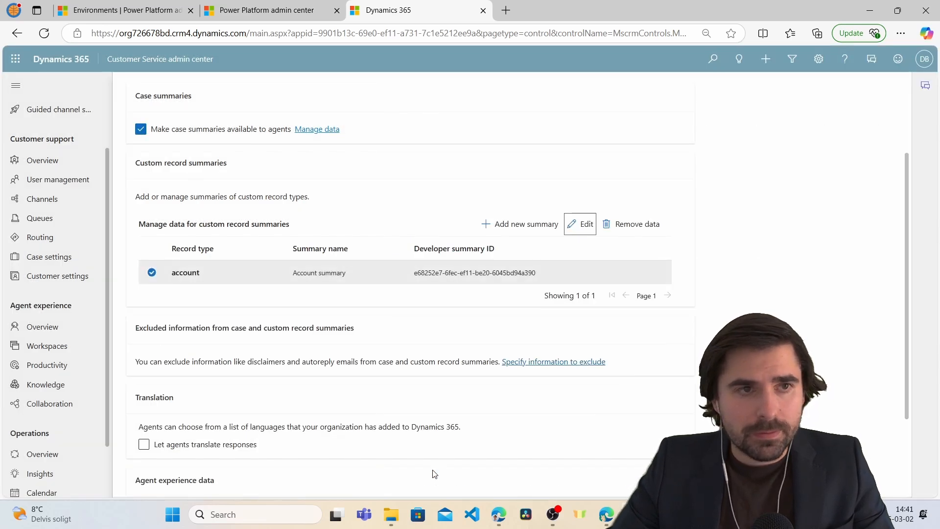
Switch to Field Service and expand the test account's Account summary card to generate the Copilot summary.
left_click(150, 63)
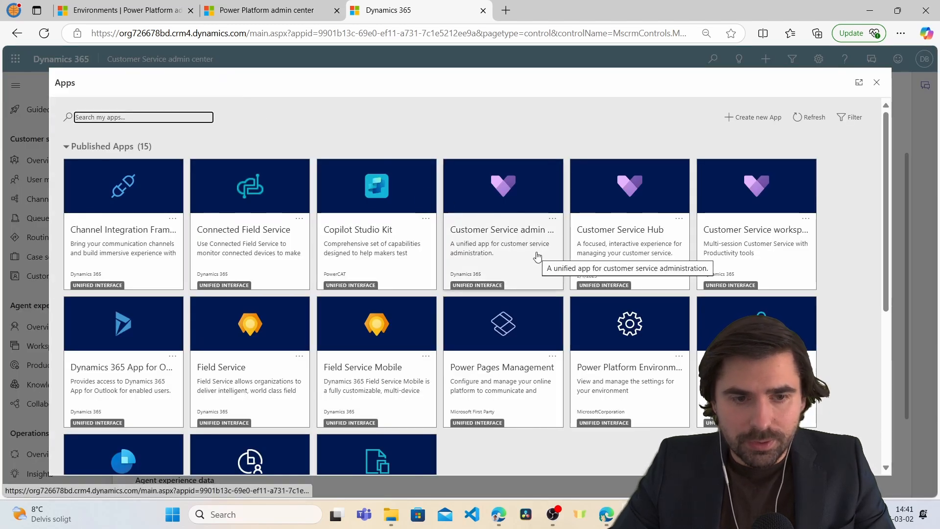
left_click(210, 371)
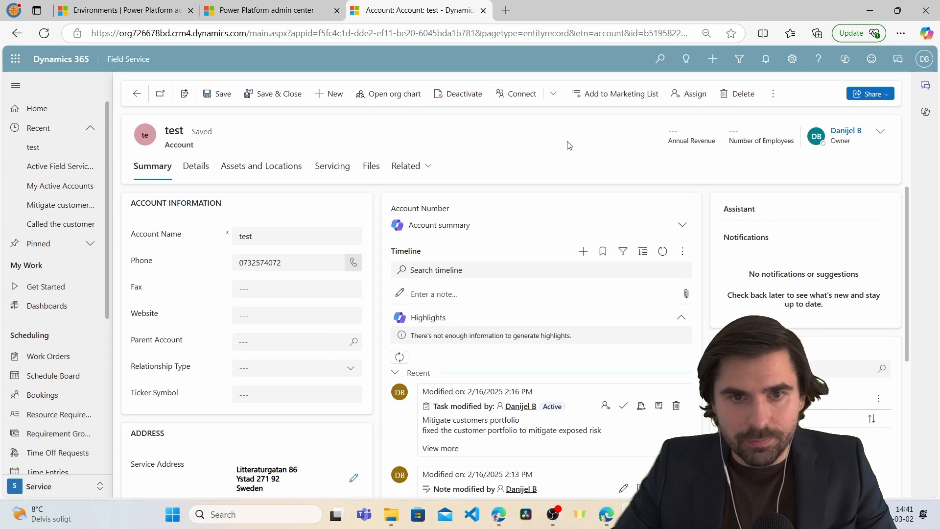
left_click(682, 226)
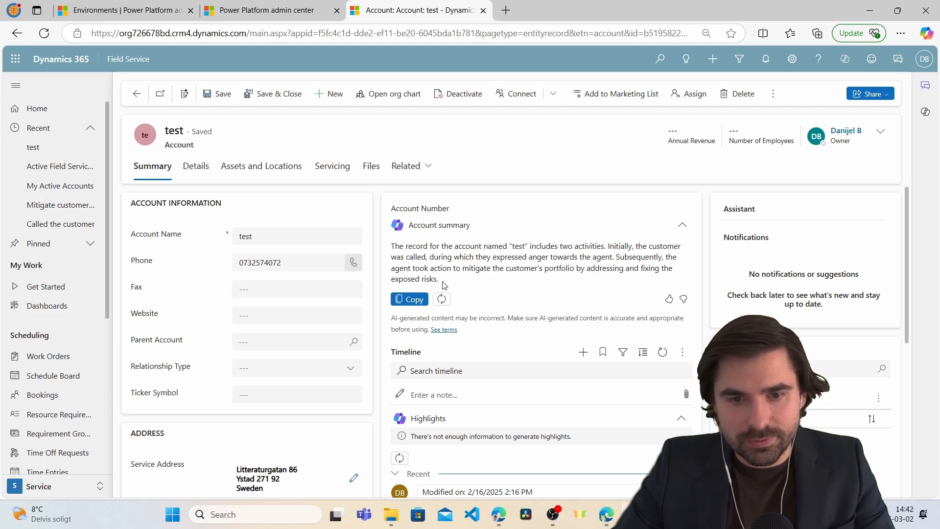
scroll(449, 289, "down", 3)
scroll(418, 349, "down", 4)
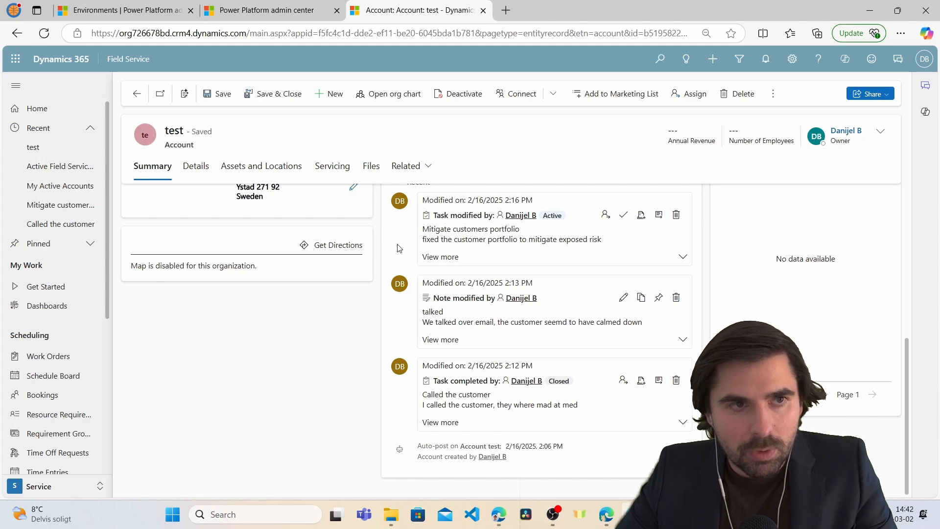
Return to the admin center's Summaries page and start a new custom record summary.
left_click(126, 56)
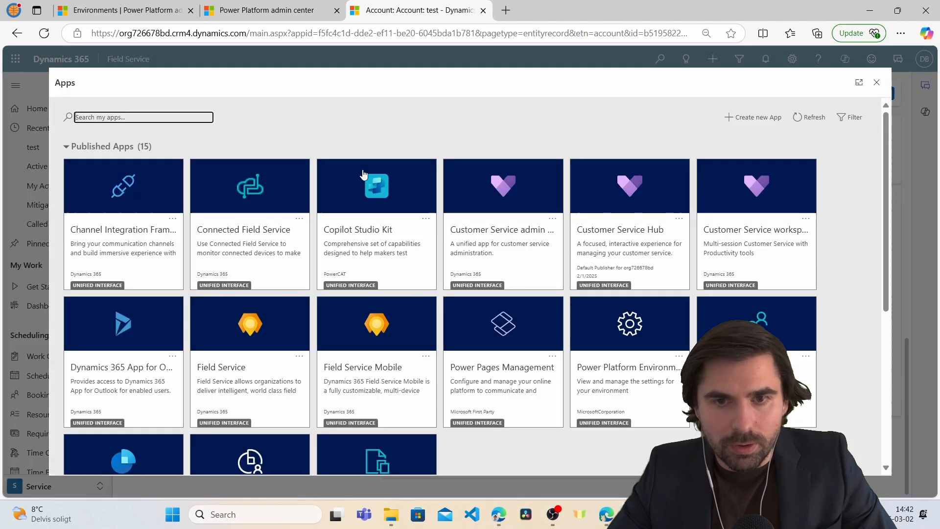
left_click(508, 233)
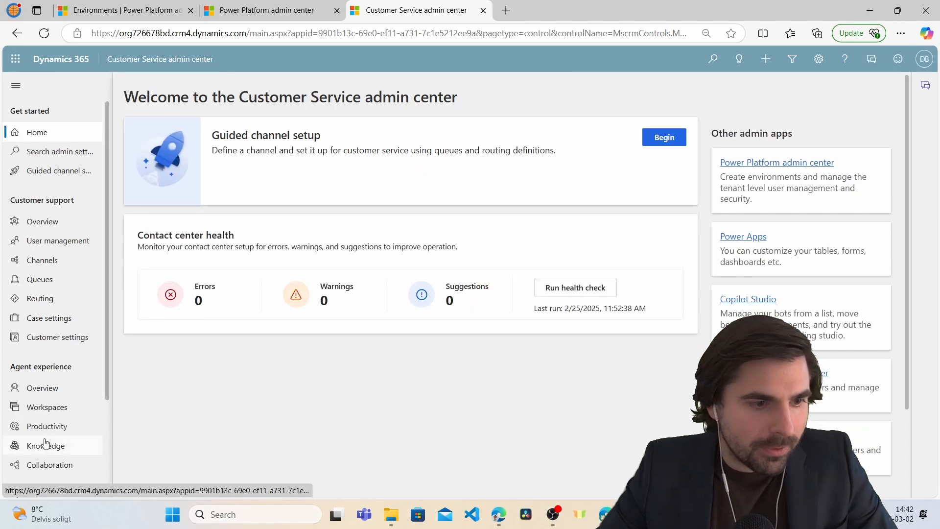
left_click(47, 426)
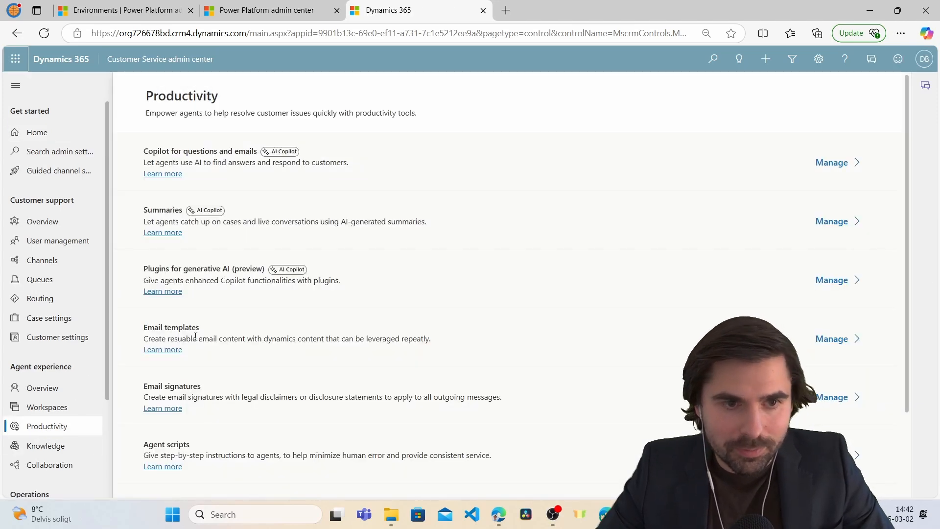
left_click(833, 221)
scroll(692, 183, "down", 1)
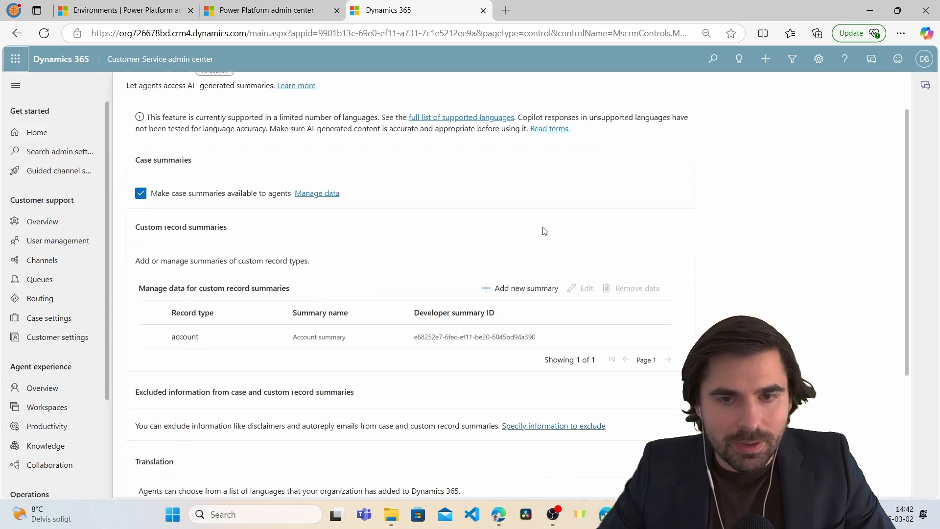
left_click(509, 285)
Name the summary 'Opporunity summary' and choose Opportunity as its record type.
left_click(442, 181)
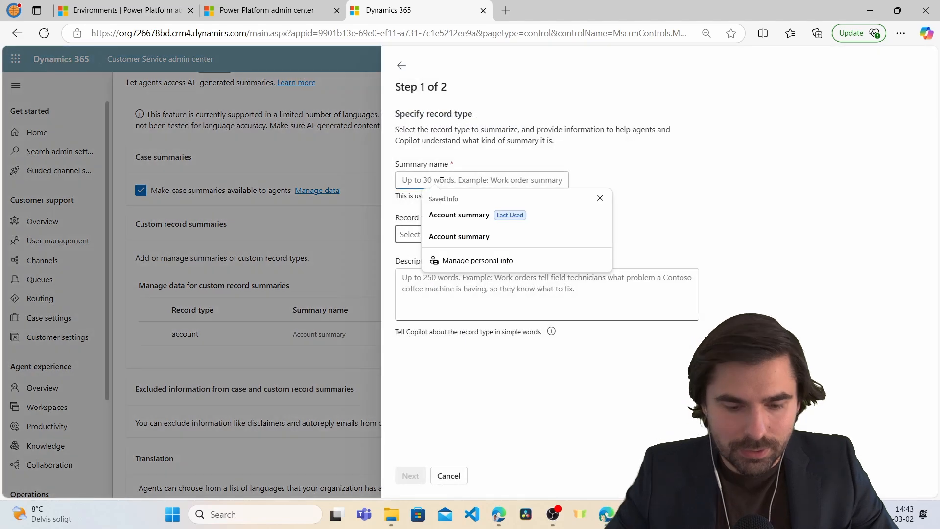
type("Oppor")
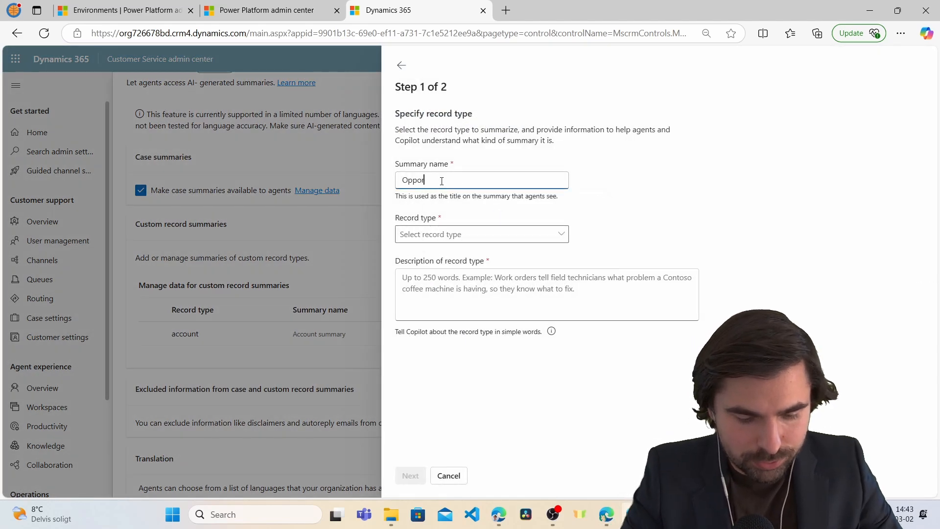
type("unity summary")
left_click(539, 234)
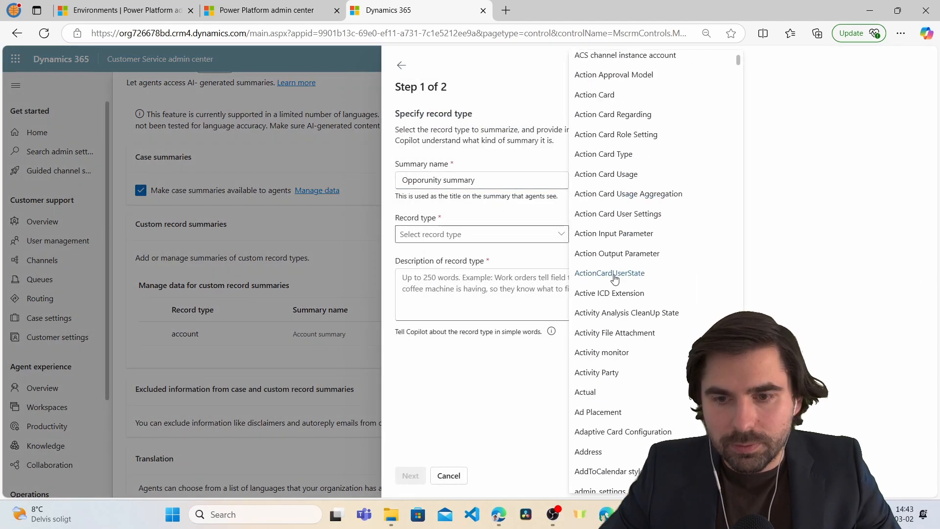
left_click_drag(738, 61, 742, 127)
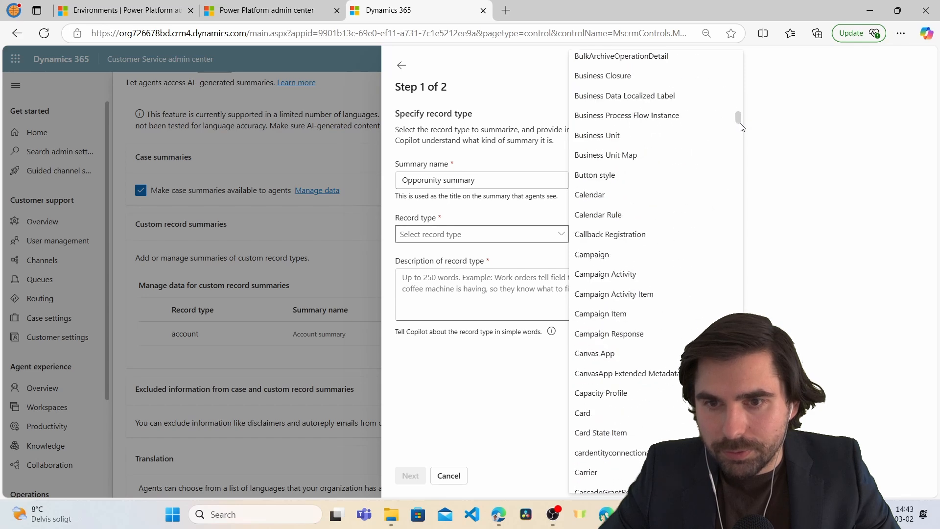
scroll(686, 233, "down", 20)
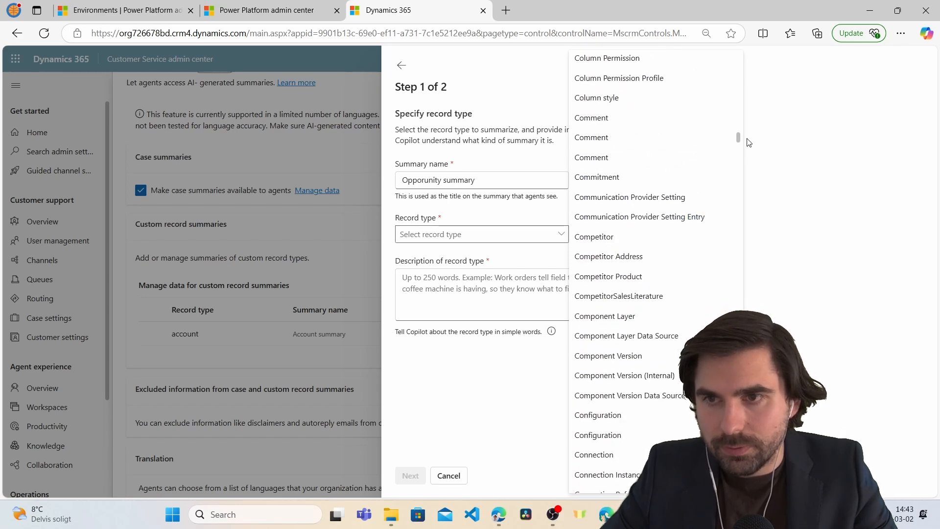
scroll(603, 79, "down", 20)
left_click(605, 80)
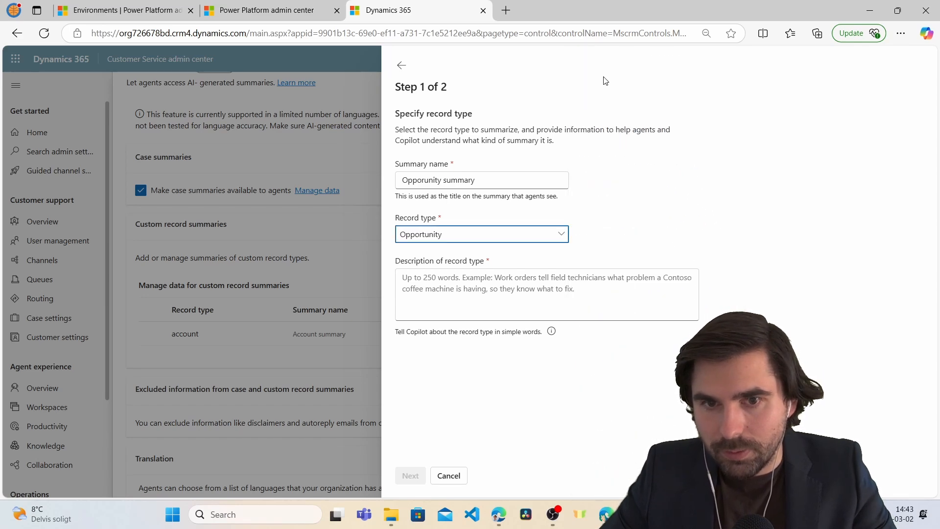
Describe the record type as how much revenue a potential sale has and whether it was won or lost.
left_click(482, 280)
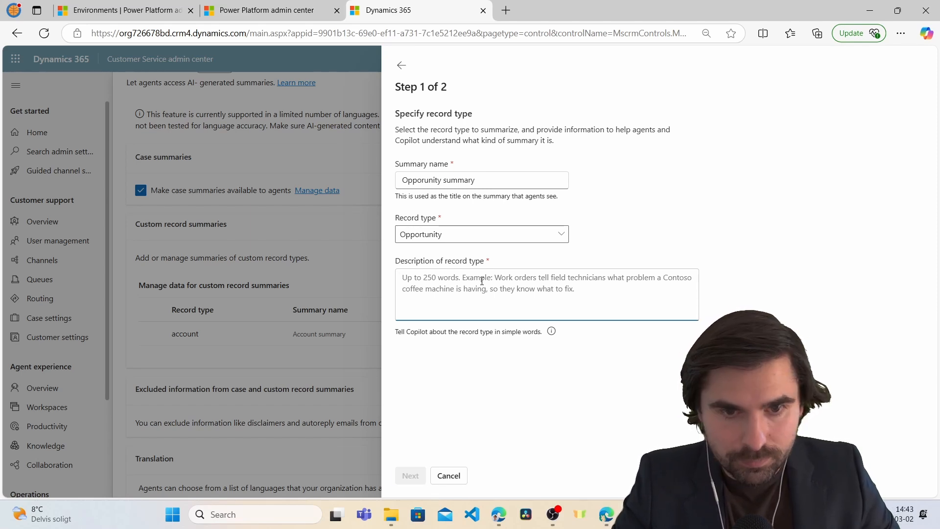
type("Opportunity capture data about")
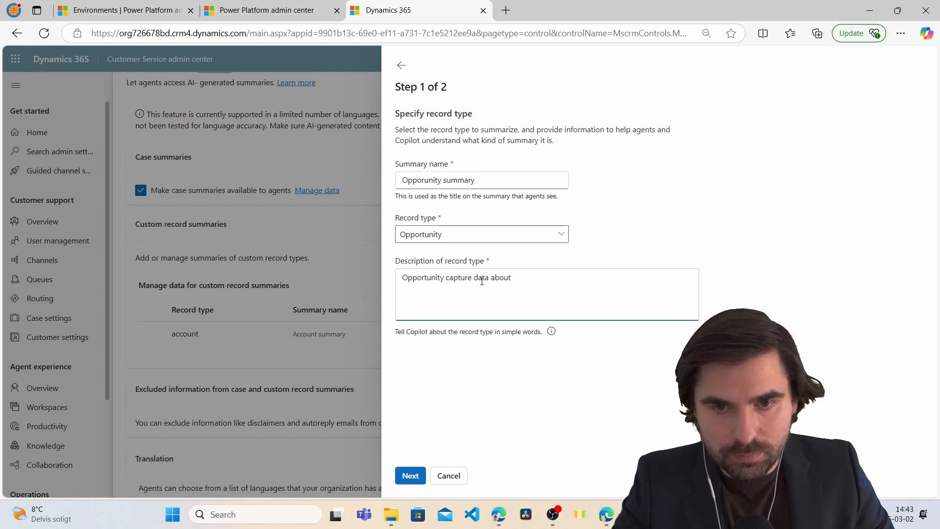
type("uch ")
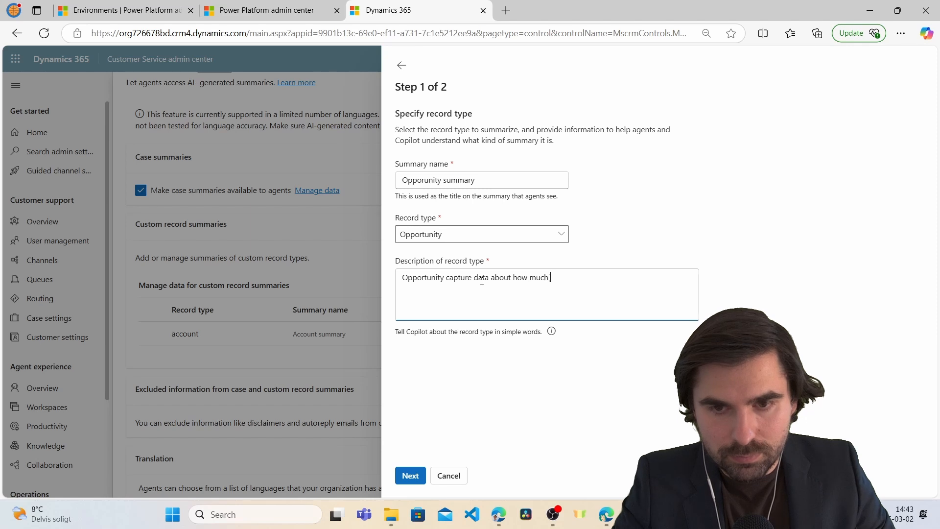
type("revenue and")
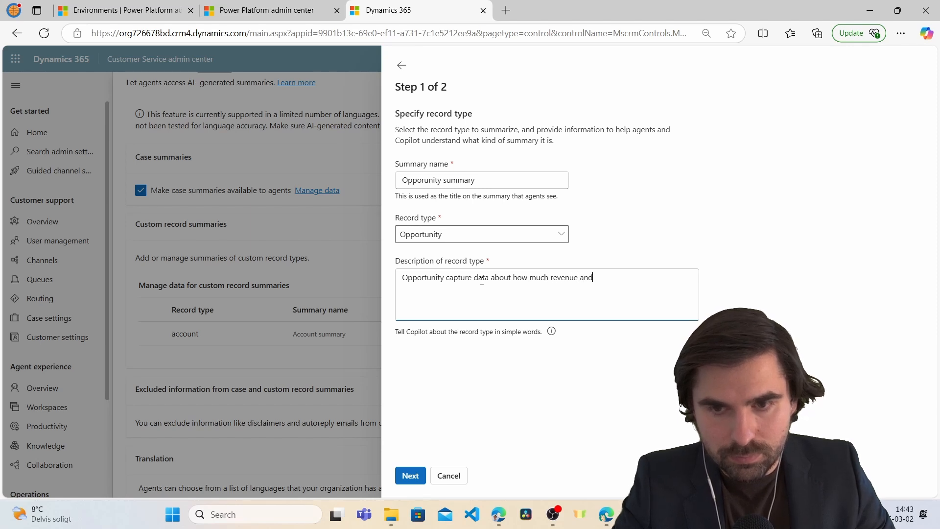
key("BackSpace")
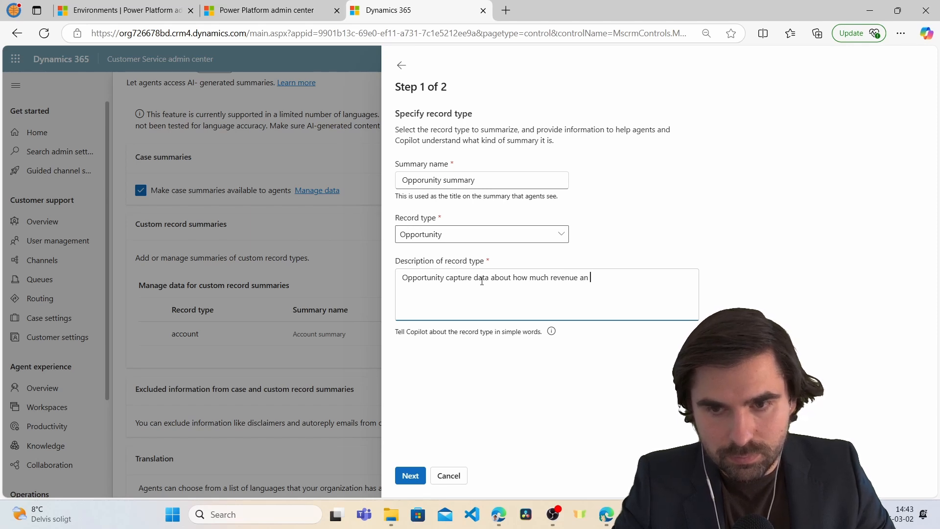
type("potenta")
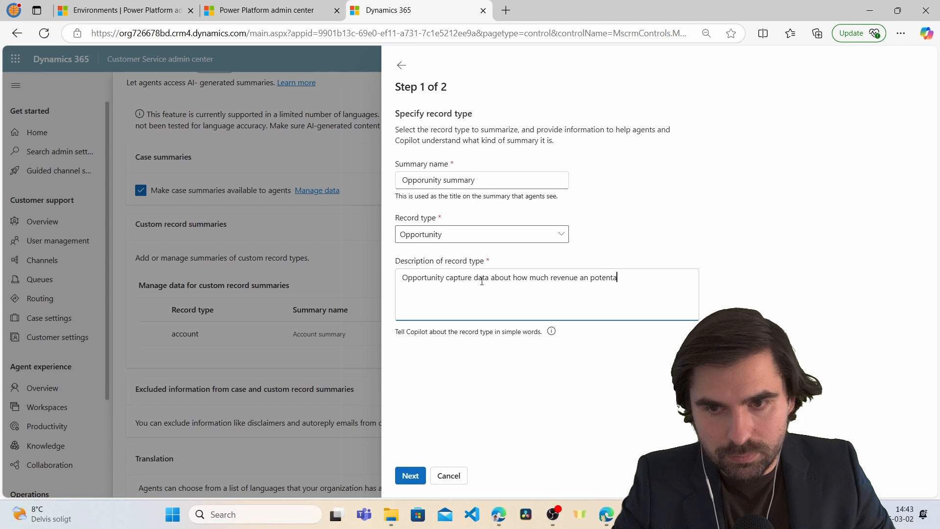
type("il sale has")
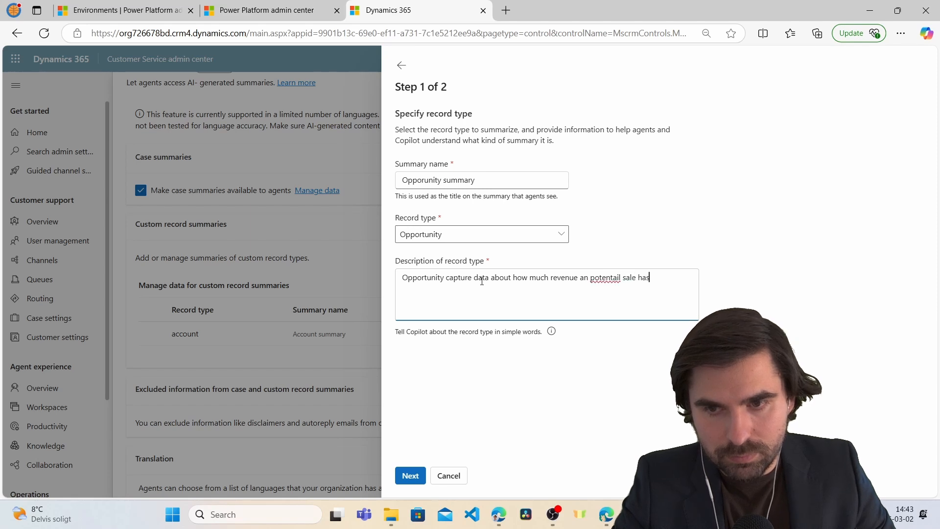
type(" and whe")
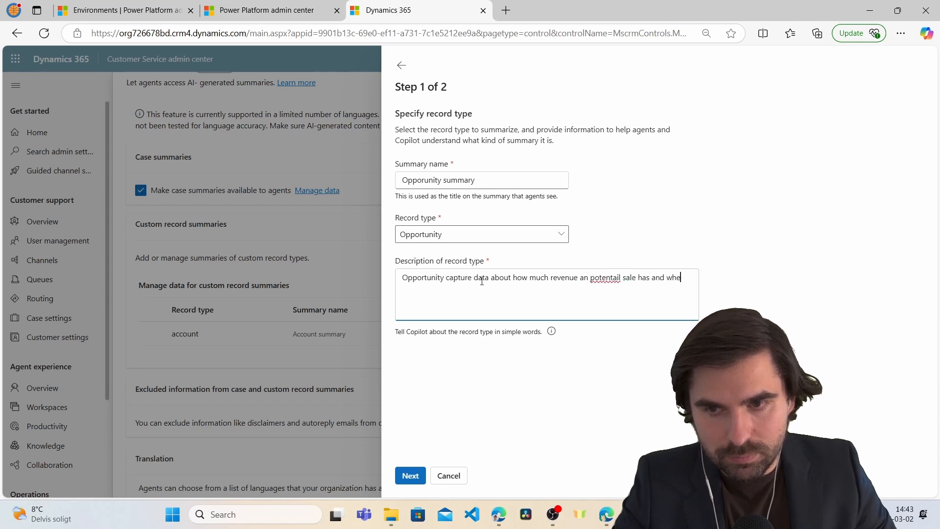
type("ater it ")
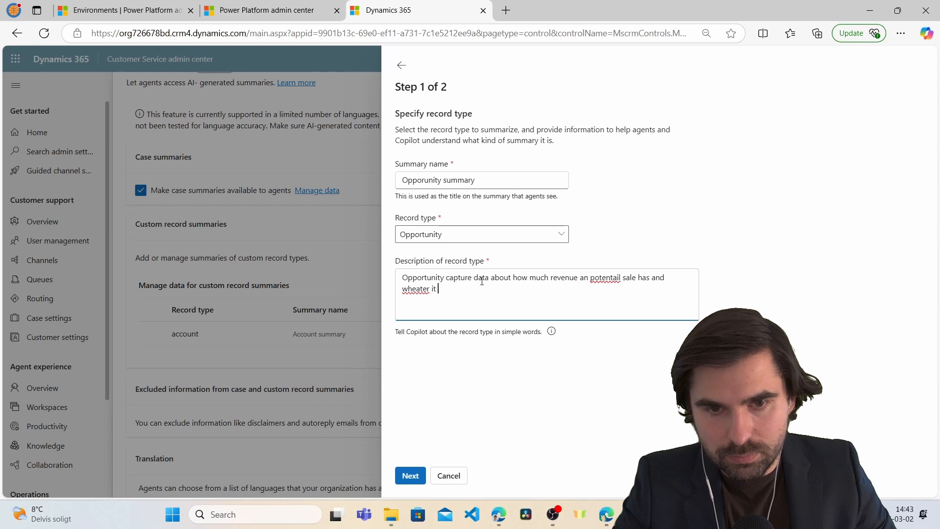
type("was won or lost.")
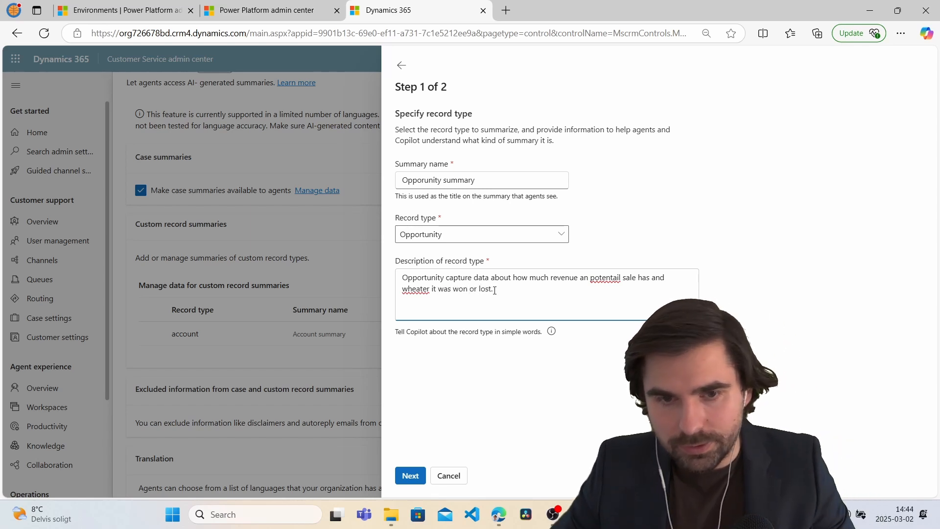
Add a 1-to-1 Opportunity Sales Stage data row described as the opportunity's stage in the sales process.
left_click(412, 477)
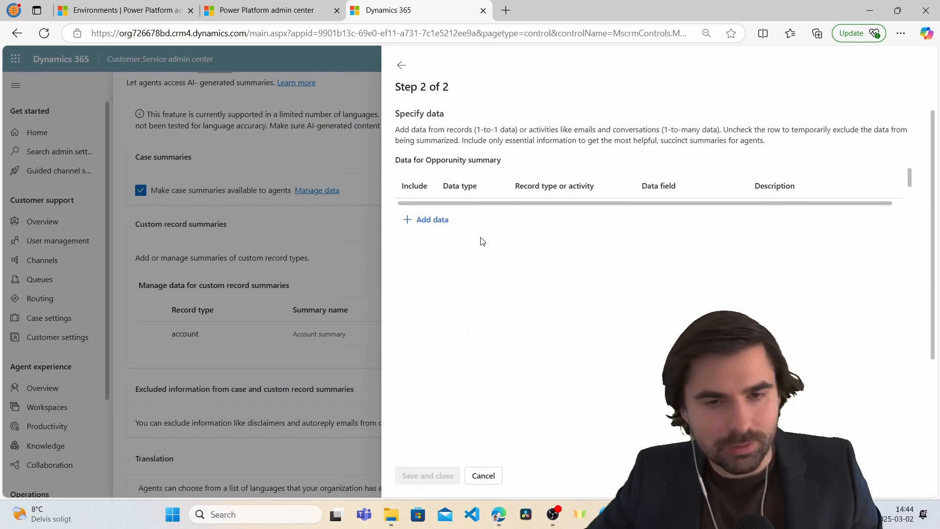
left_click(441, 220)
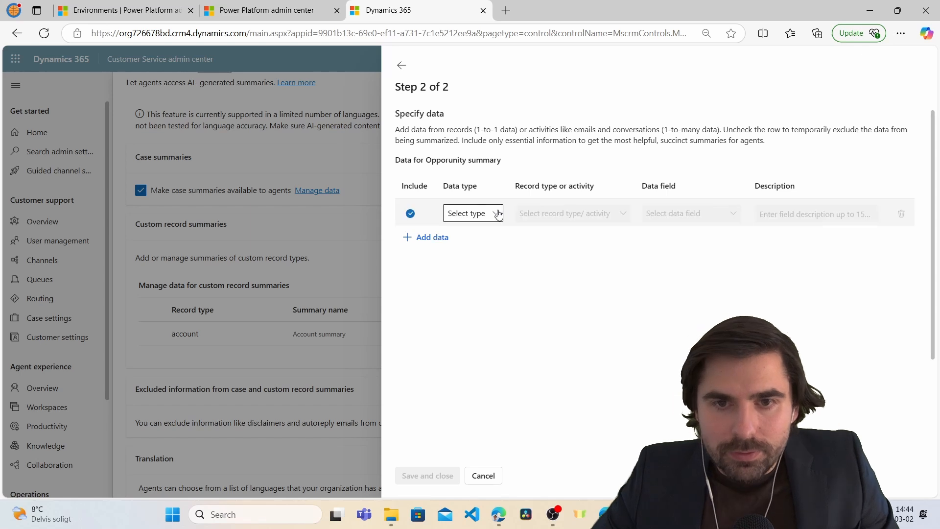
left_click(496, 213)
left_click(470, 233)
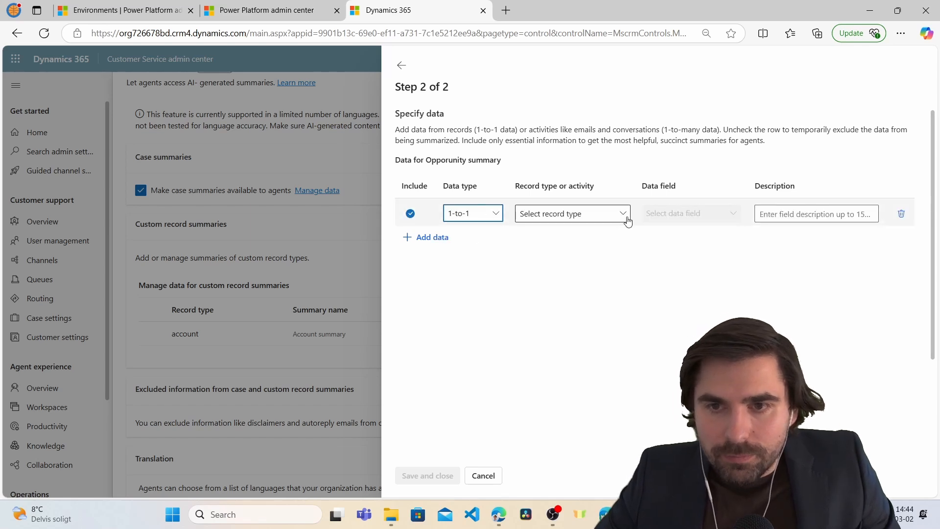
left_click(622, 214)
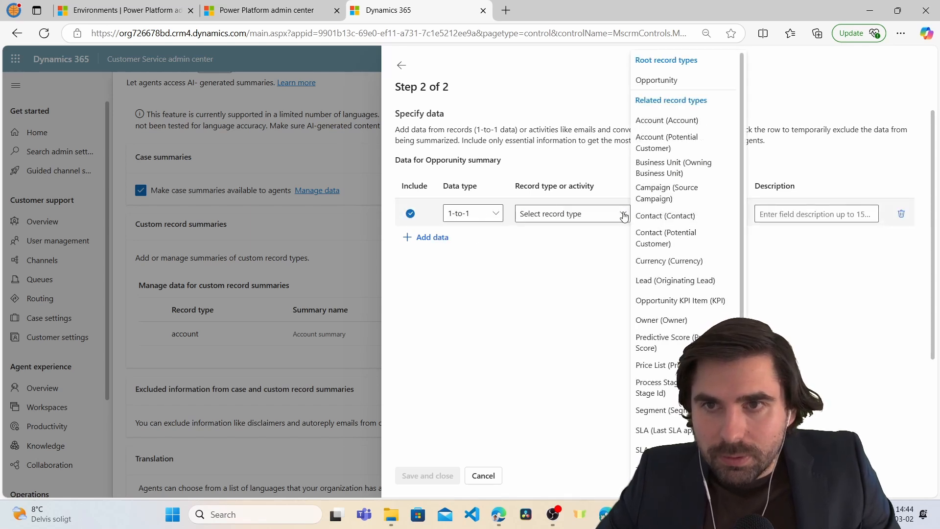
left_click(657, 81)
left_click(734, 214)
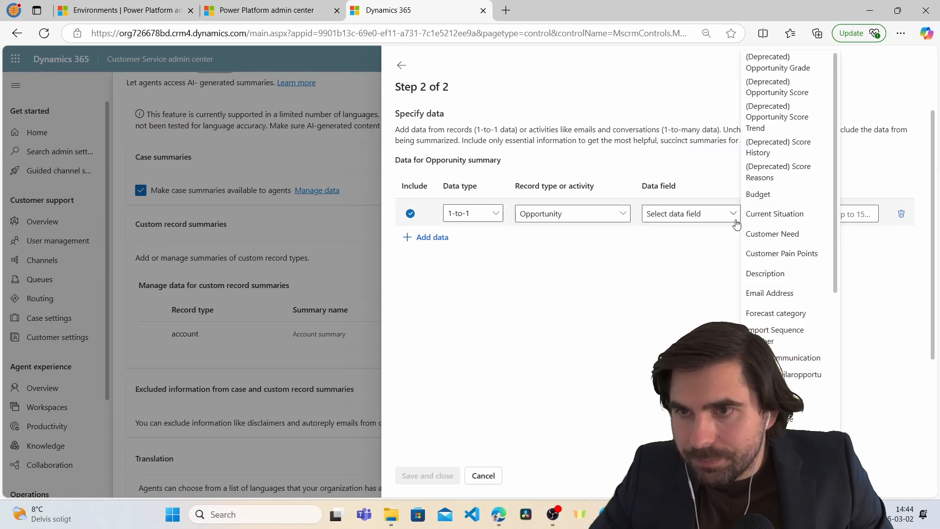
scroll(808, 190, "down", 8)
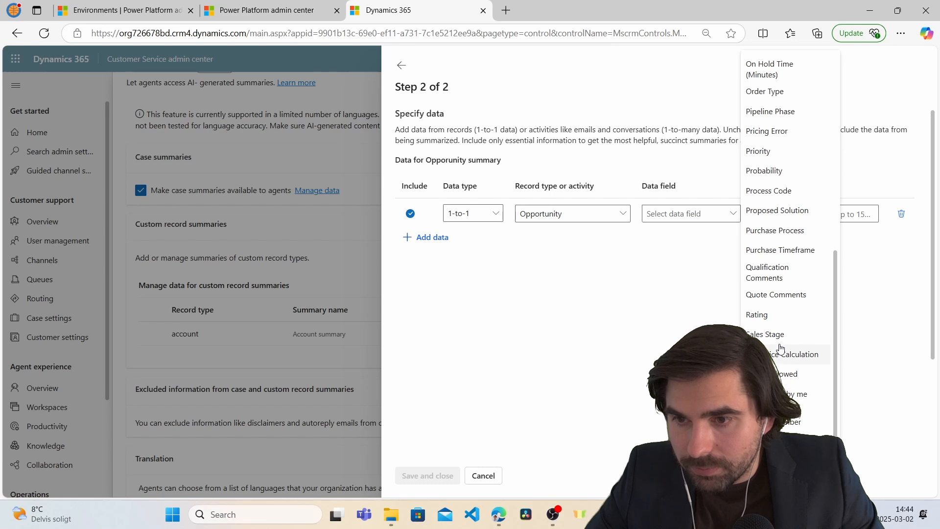
left_click(769, 336)
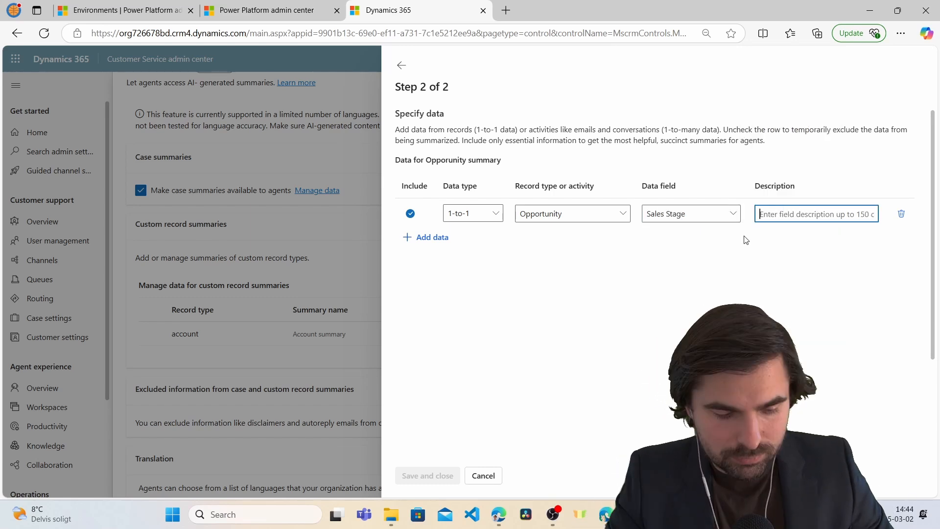
type("Descri")
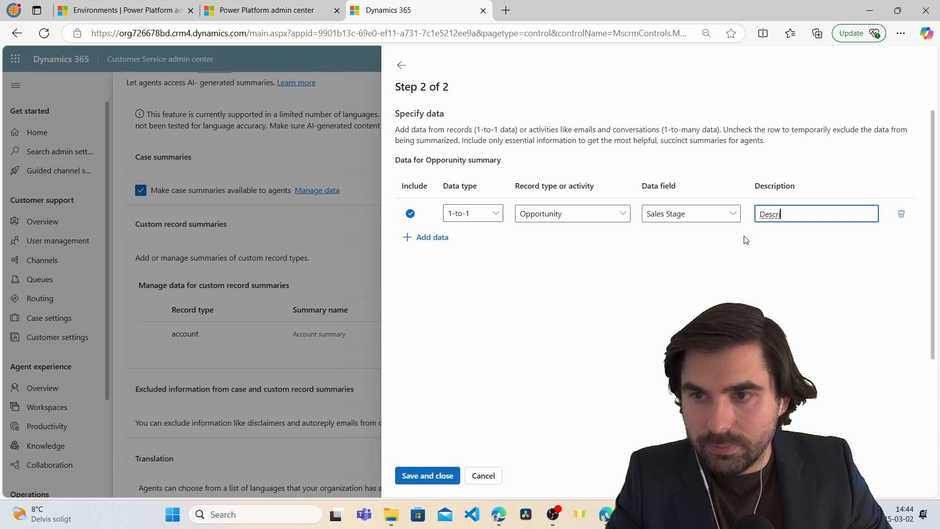
type("bes what stage in t")
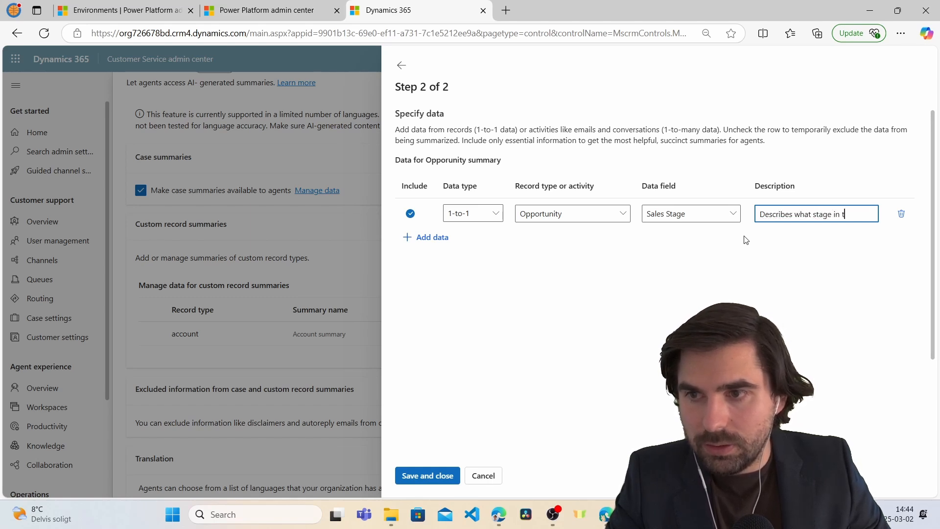
type("he sales pr")
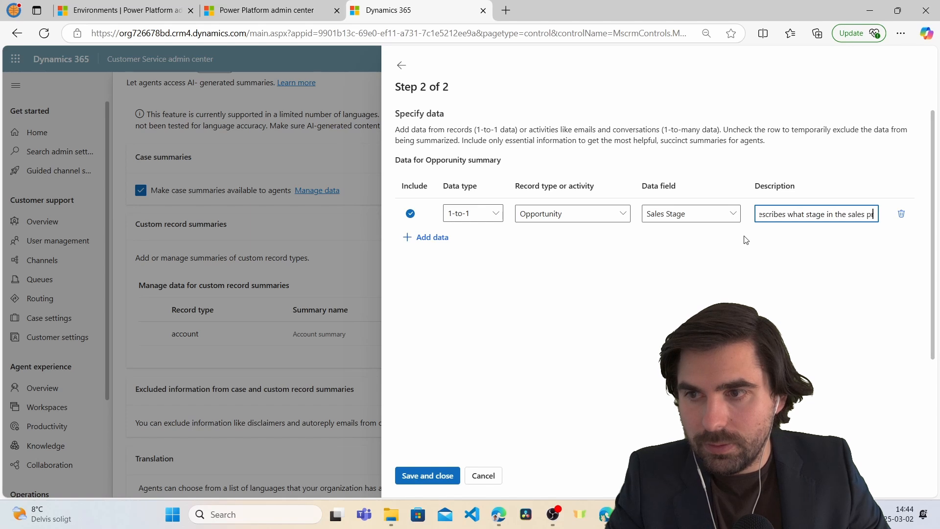
type("ocess the op")
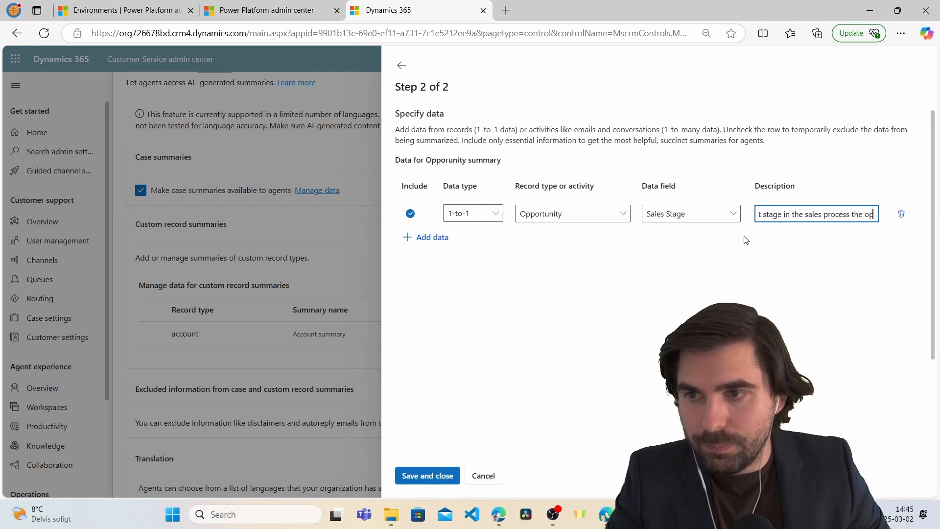
type("porunity is")
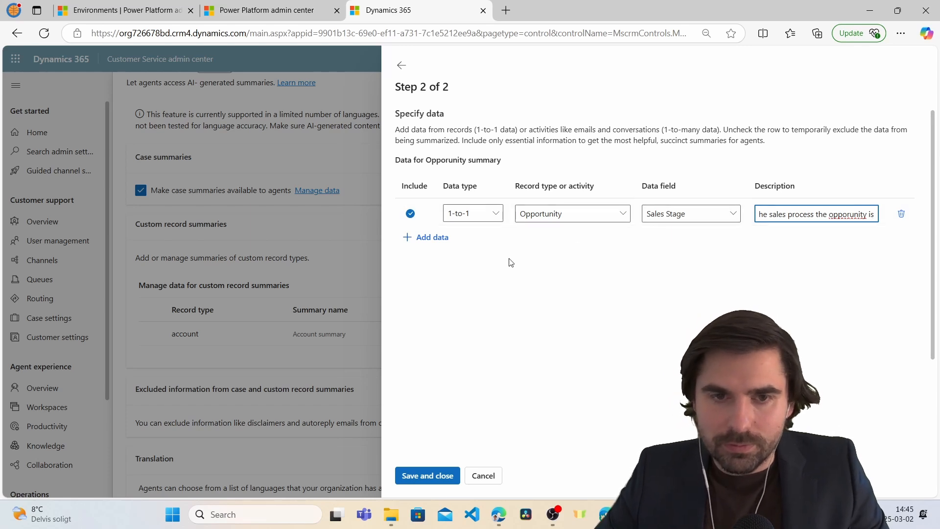
Add a second data row as 1-to-many with Activity (Regarding) as the record type.
left_click(423, 239)
left_click(422, 238)
left_click(472, 241)
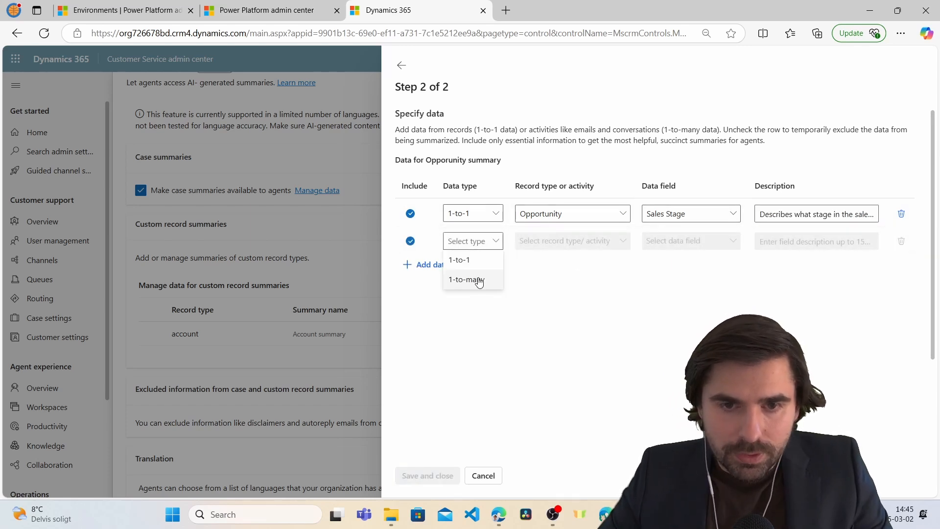
left_click(476, 279)
left_click(605, 241)
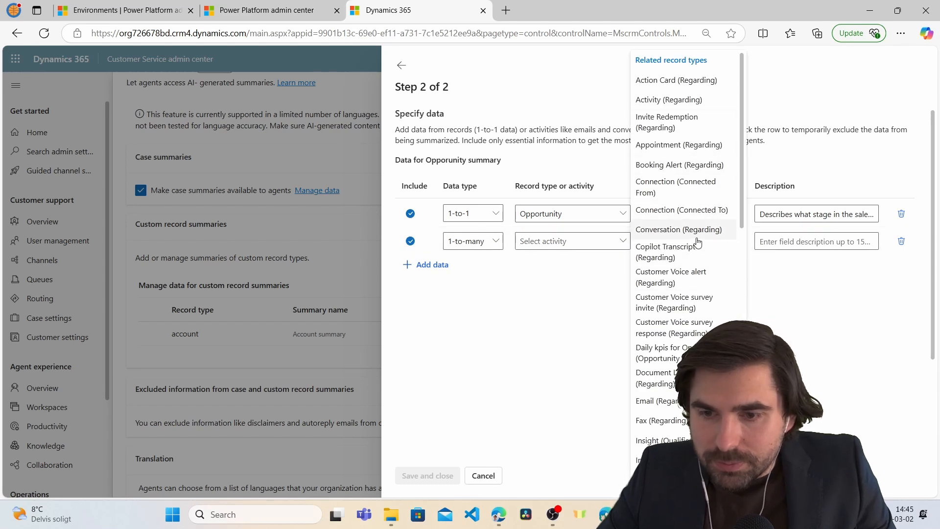
scroll(729, 227, "down", 1)
scroll(714, 260, "down", 1)
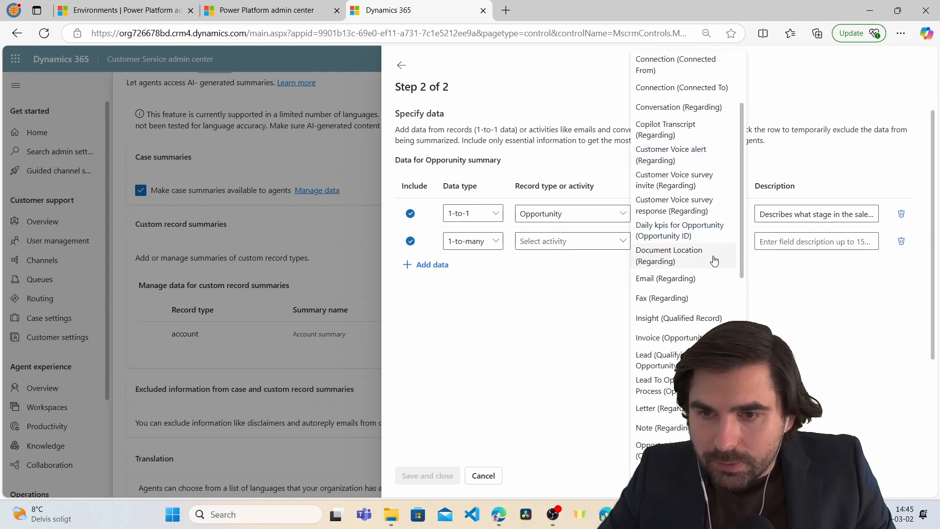
scroll(719, 299, "down", 2)
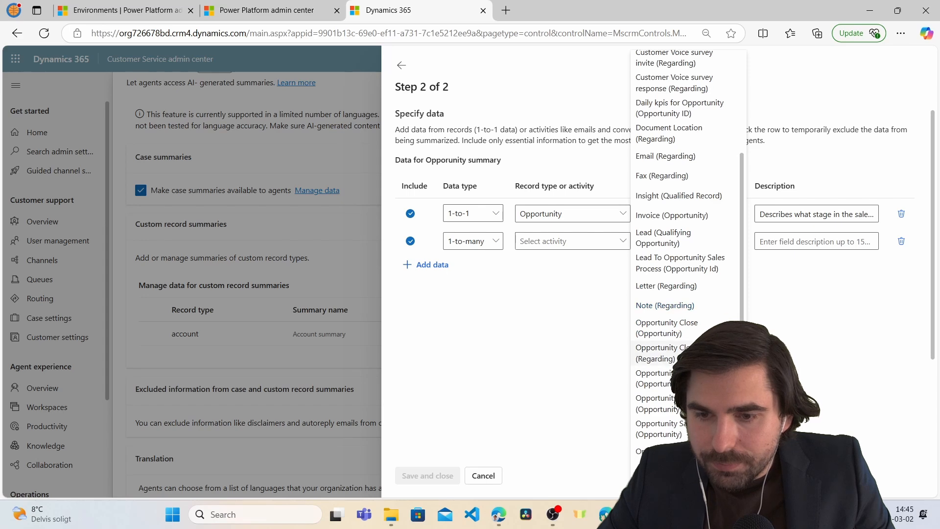
scroll(703, 347, "down", 2)
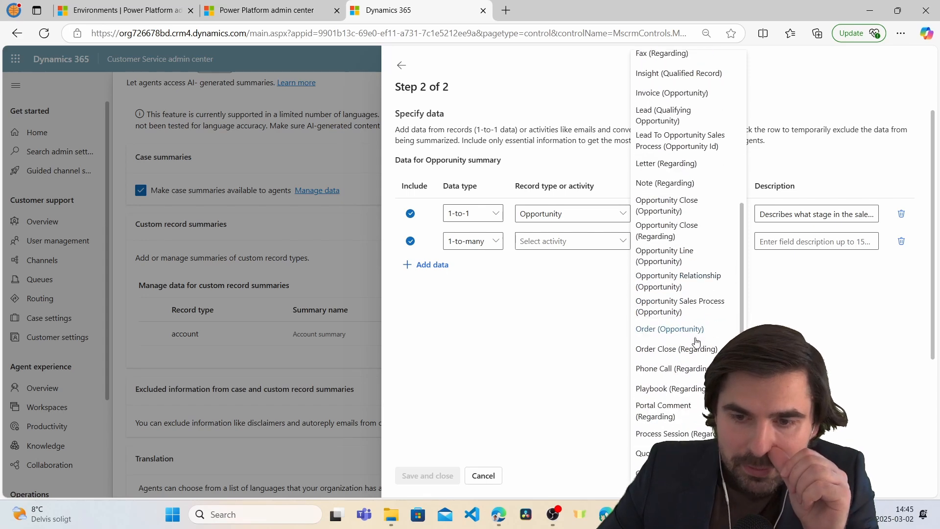
scroll(703, 318, "up", 6)
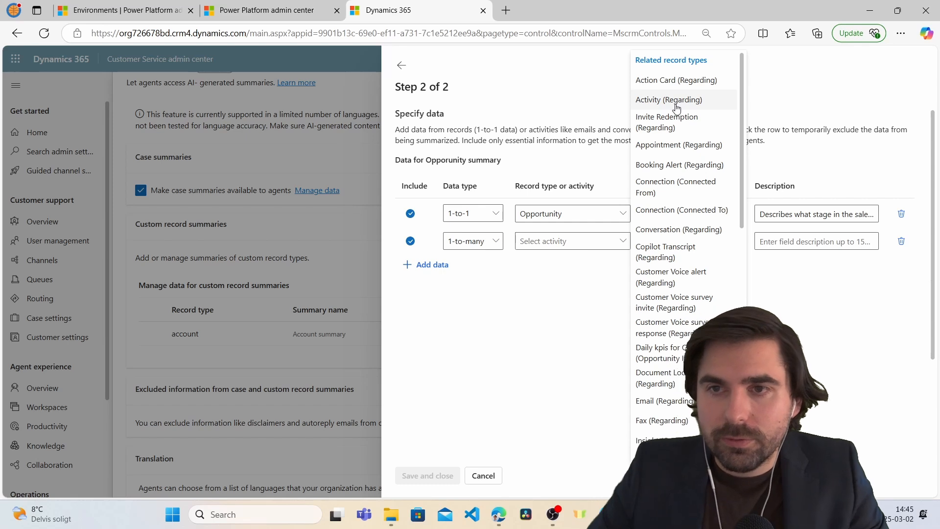
left_click(678, 100)
Pick Subject as its field, described as 'title/subject of the activity performed on the opportunity'.
left_click(733, 245)
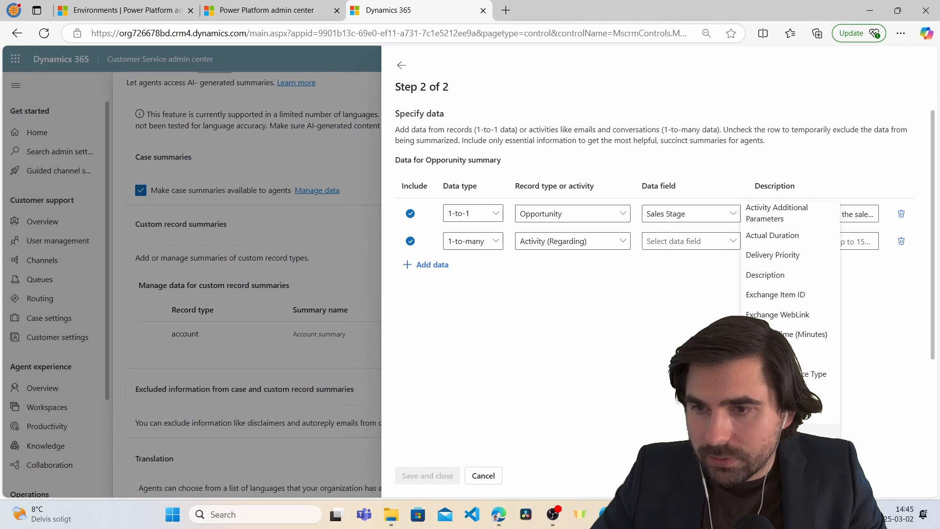
left_click(783, 433)
left_click(764, 242)
type("title/su")
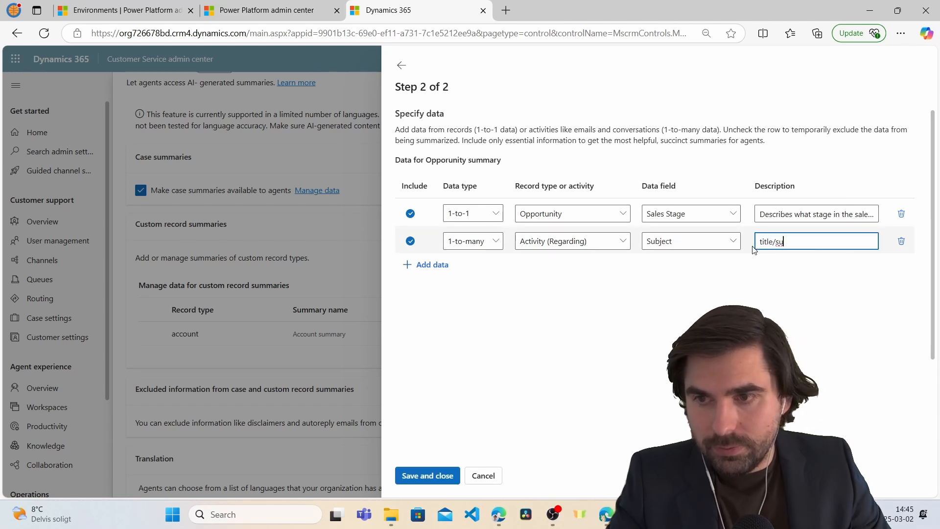
type("bject of the a")
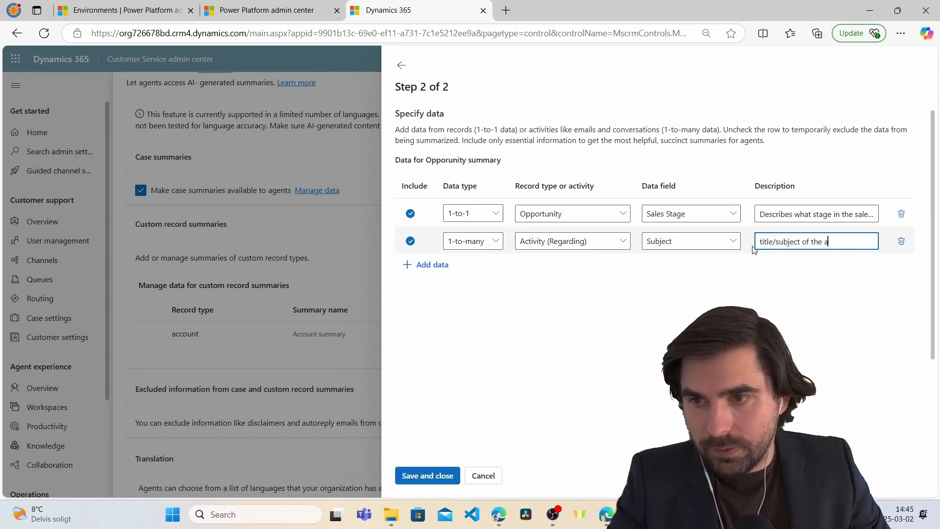
type("ctivity per")
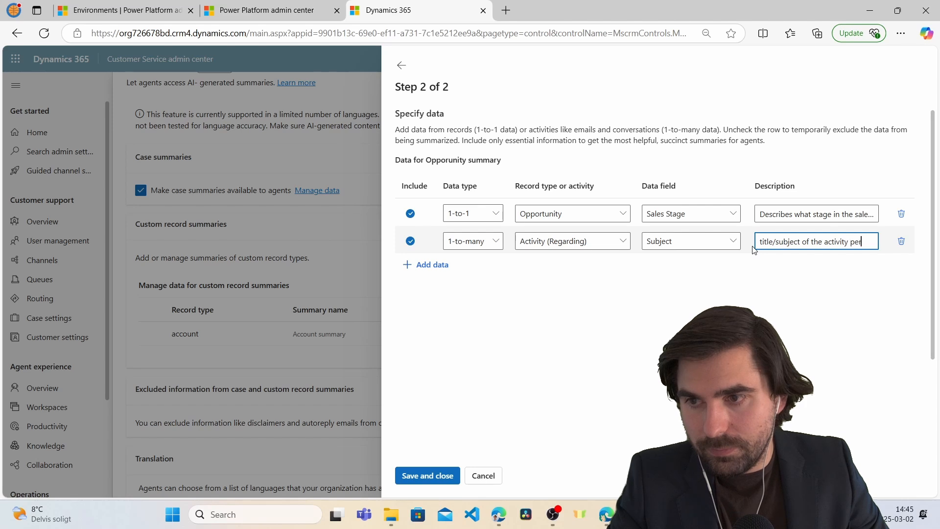
type("formed on the oppor")
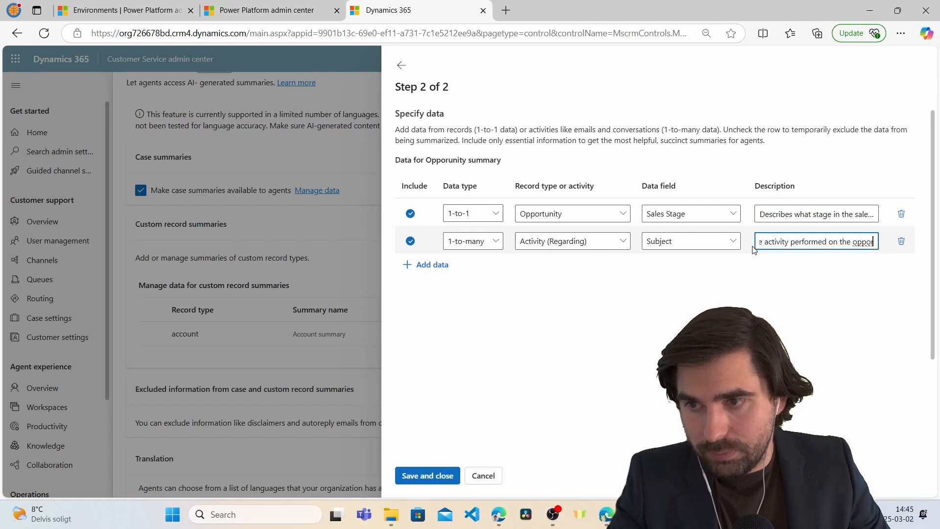
type("tunity")
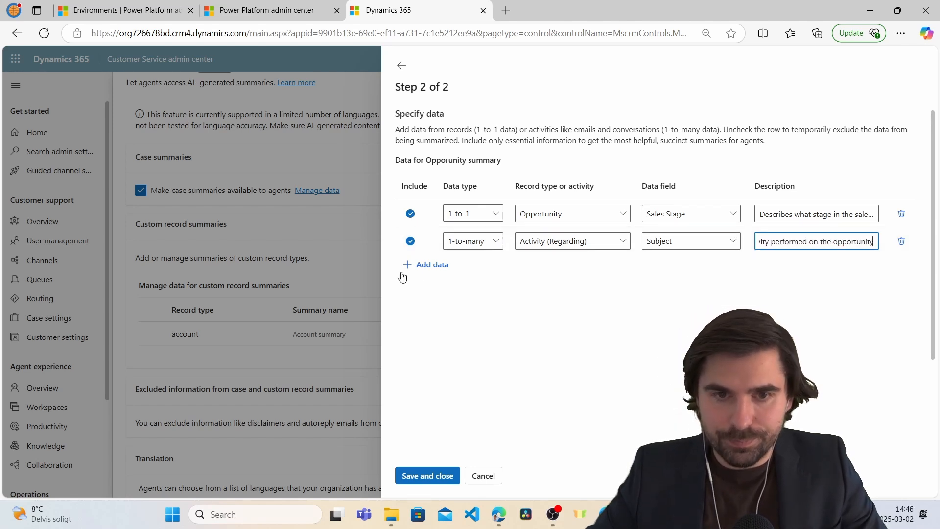
Add a 1-to-many Activity (Regarding) Description row, described as 'the description of the activity on the opportunity'.
left_click(420, 266)
left_click(485, 269)
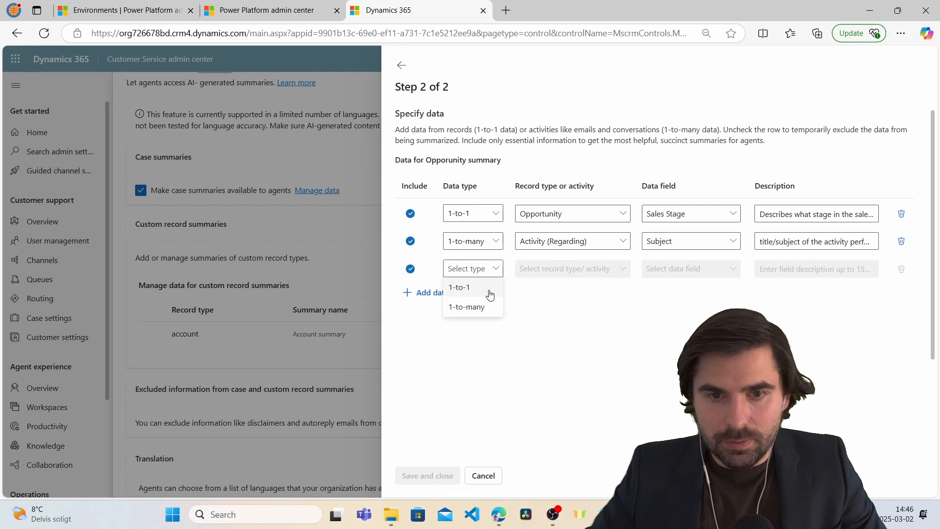
left_click(467, 307)
left_click(622, 270)
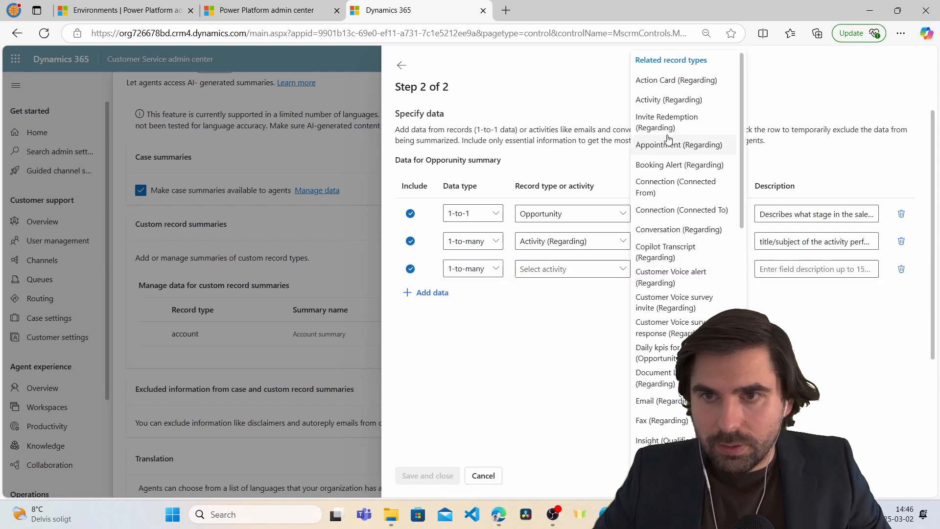
left_click(667, 99)
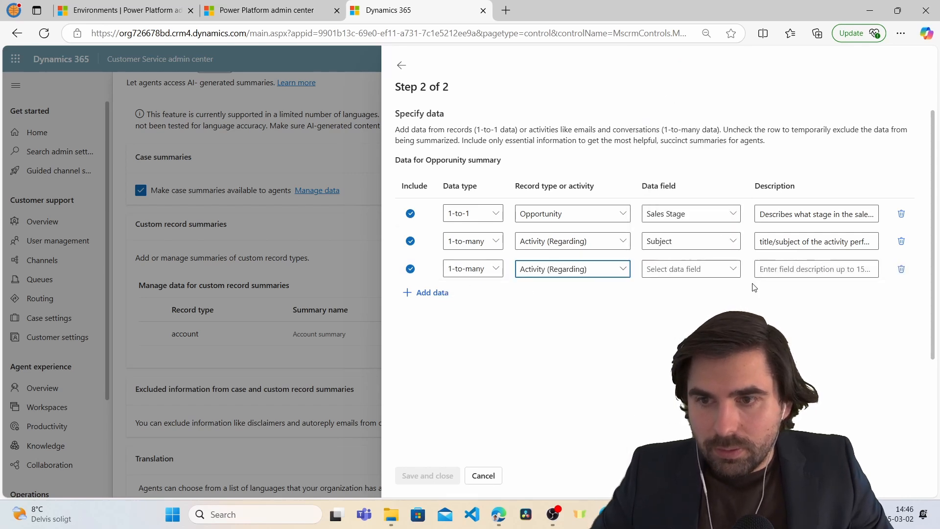
left_click(692, 268)
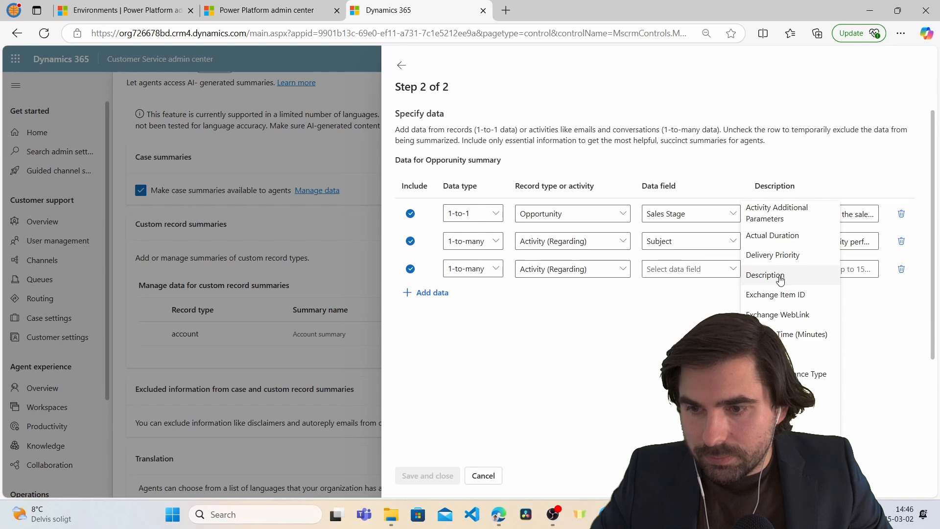
left_click(780, 276)
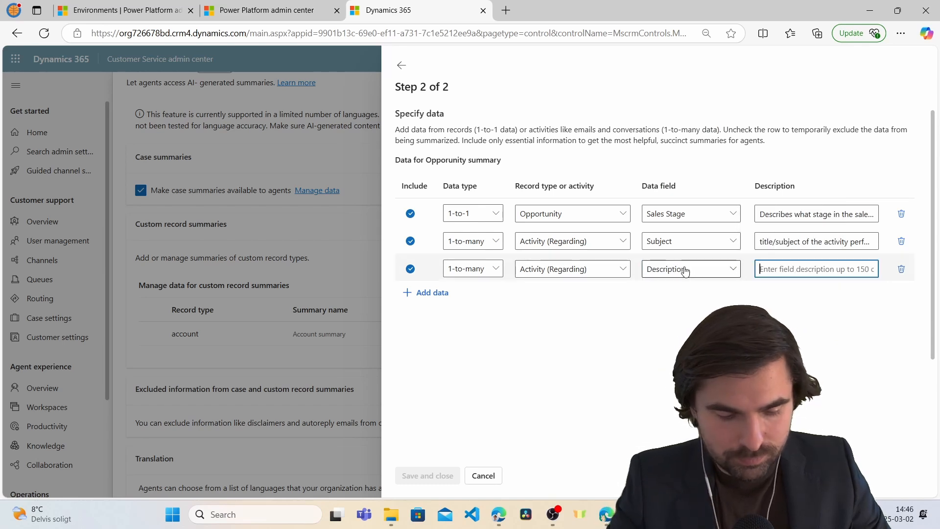
type("the des")
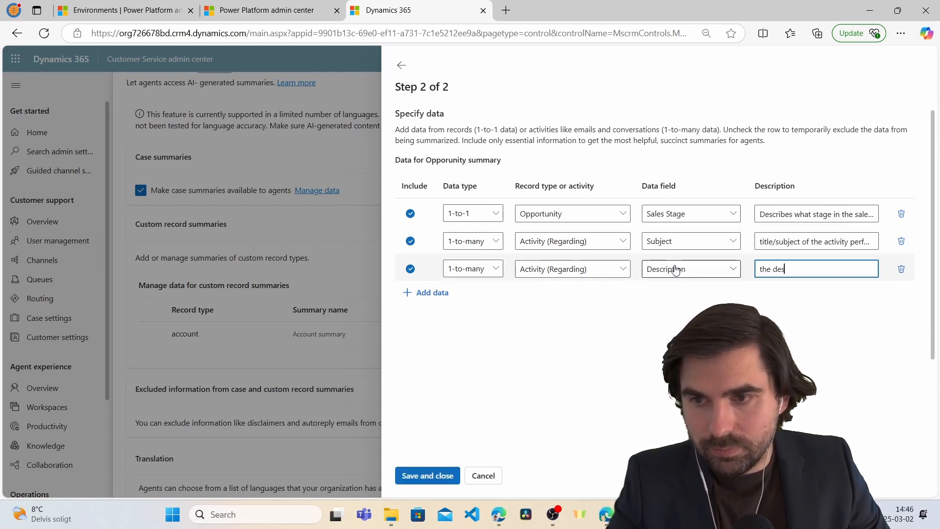
type("cription")
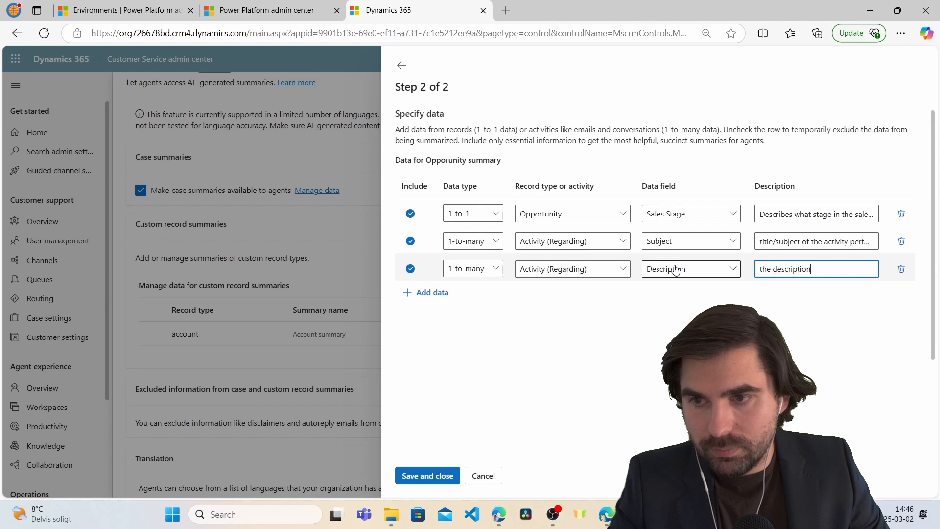
type(" of the activity ")
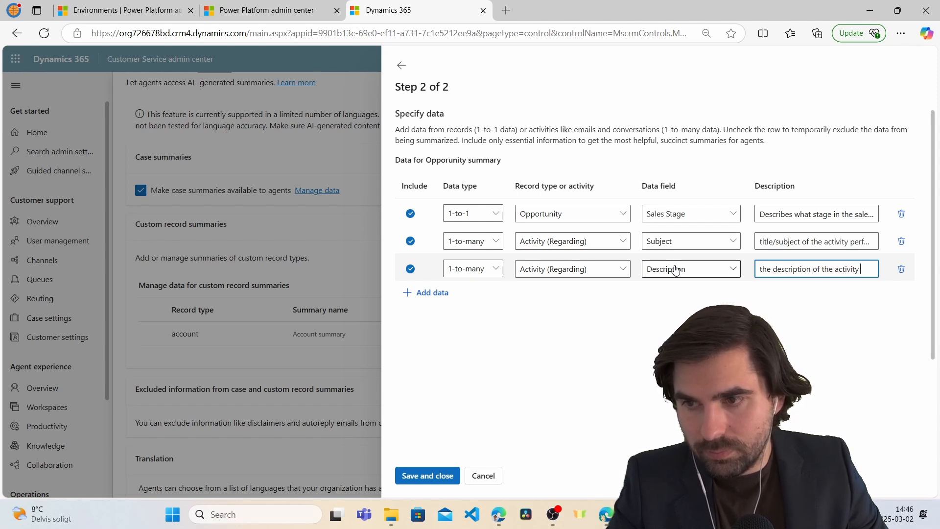
type("on the opporu")
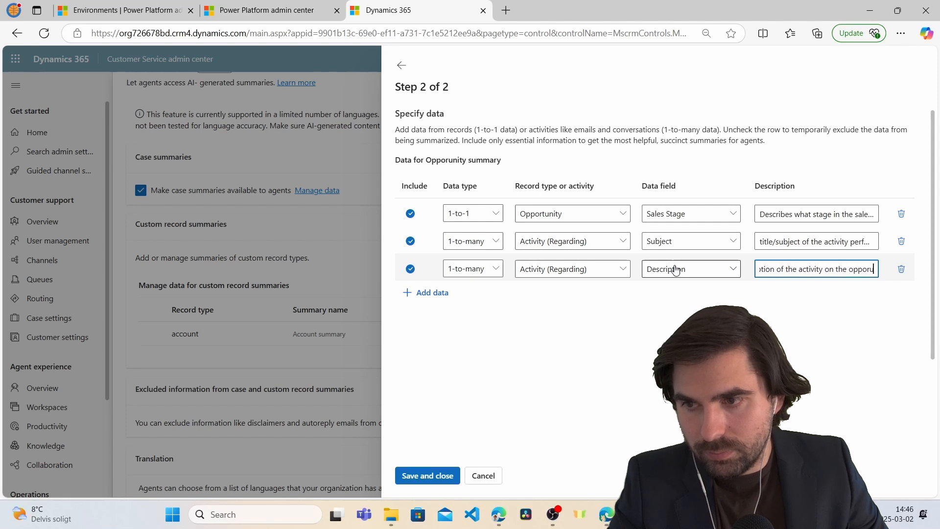
key("BackSpace")
type("tunit")
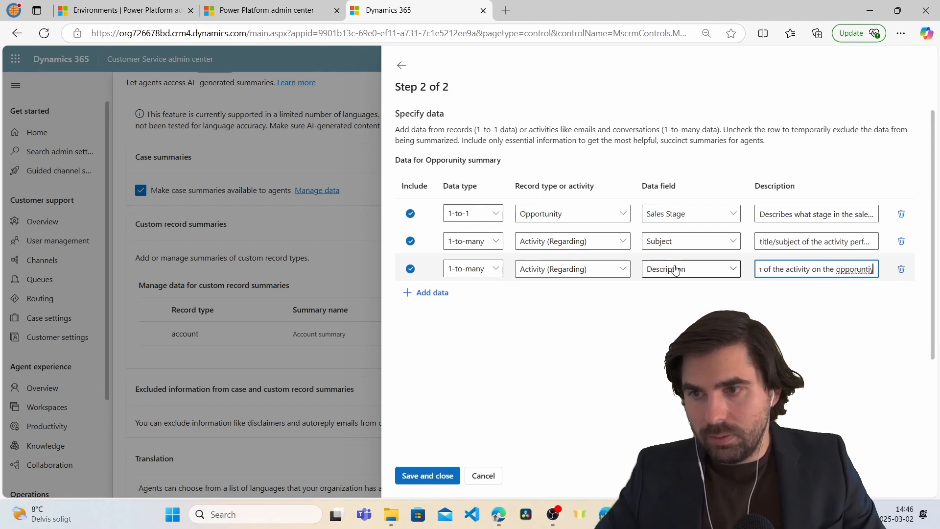
left_click(803, 324)
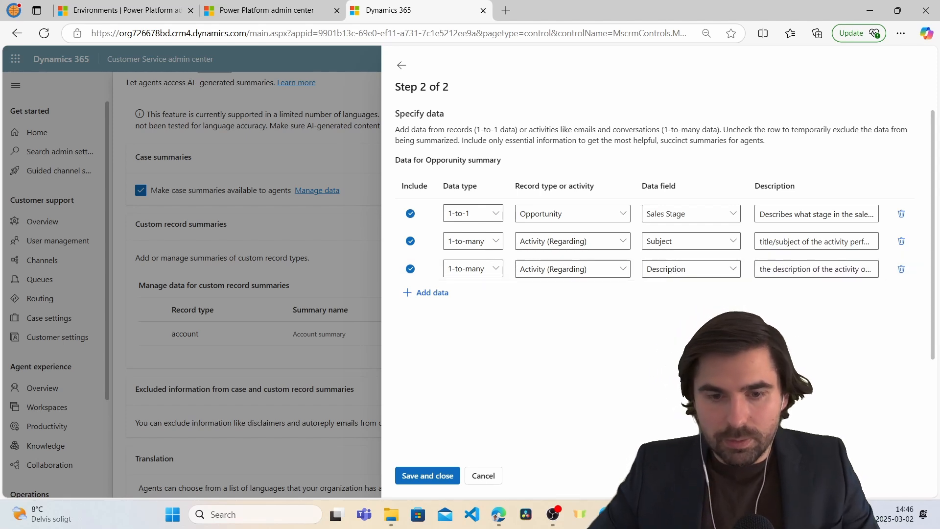
Save and close the Opportunity summary, then drag Pipeline Phase into the form's Up next section.
left_click(416, 479)
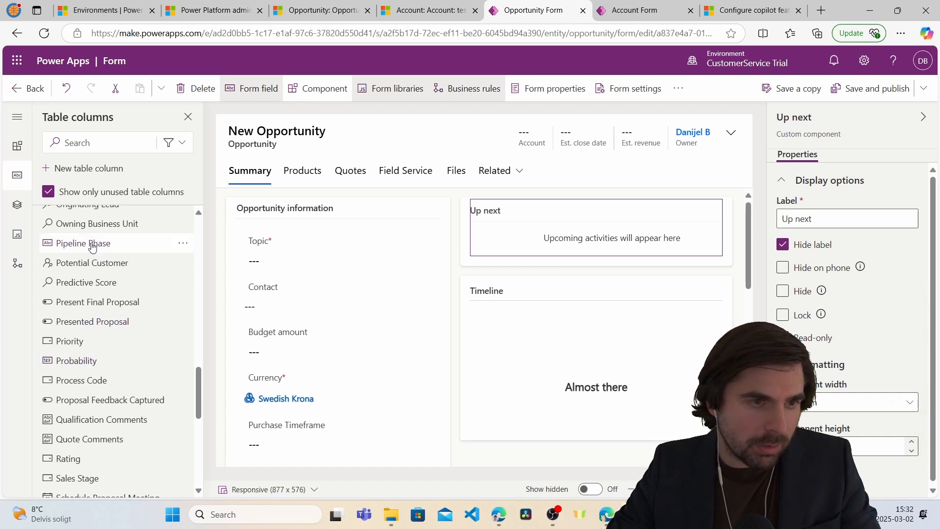
mouse_move(92, 246)
left_mouse_down()
mouse_move(467, 240)
mouse_move(509, 254)
left_mouse_up()
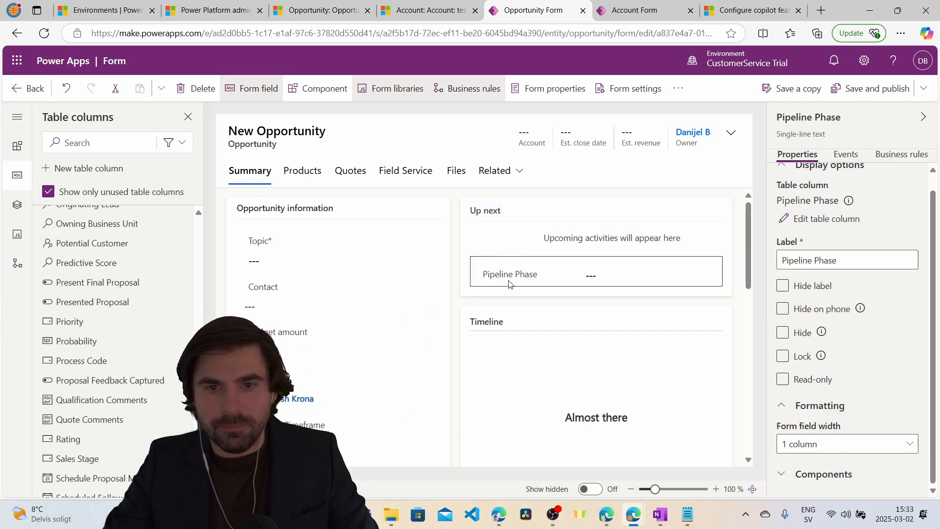
Add the Copilot case and custom record summary control to Pipeline Phase, with Opportunity (Text) as record ID column.
left_click(785, 478)
left_click(795, 478)
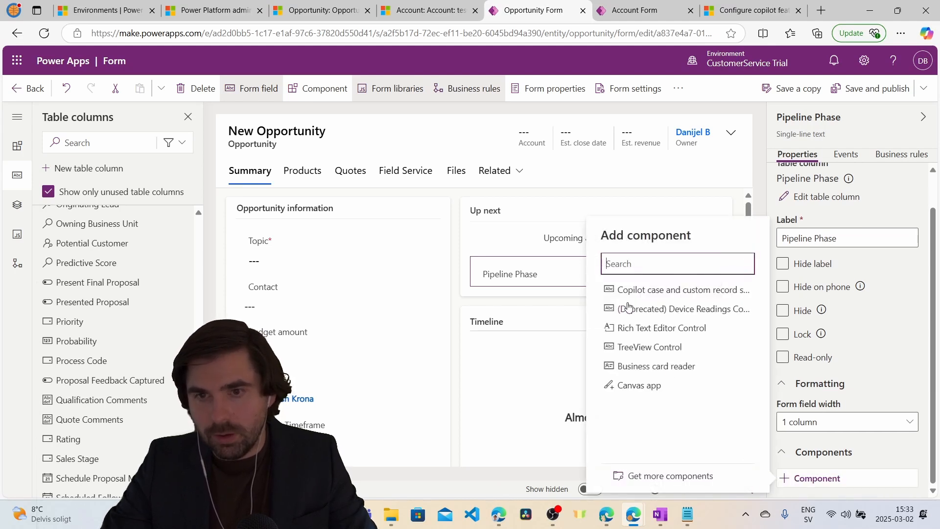
mouse_move(631, 294)
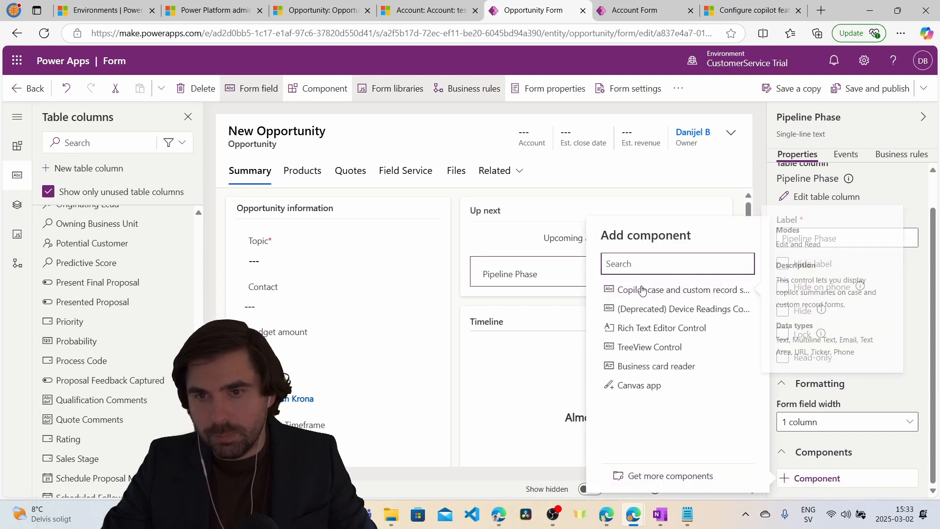
left_click(670, 294)
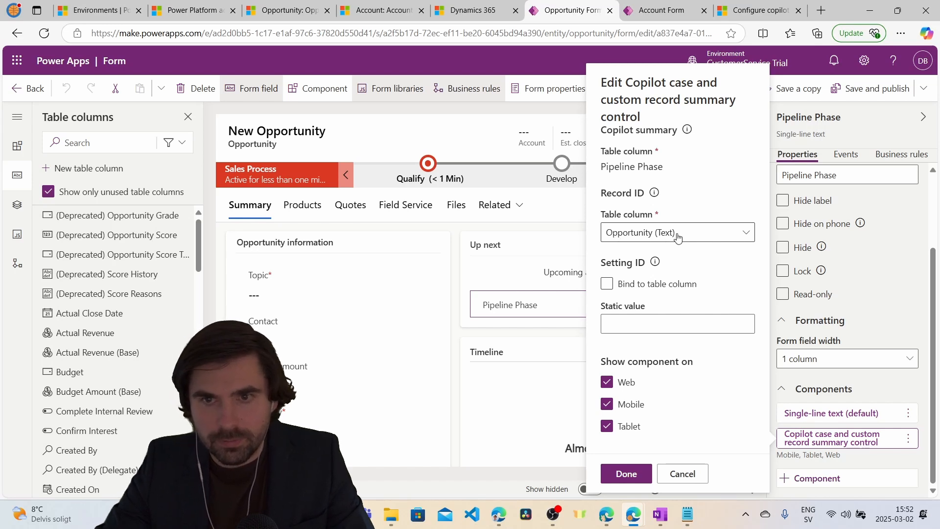
left_click(623, 236)
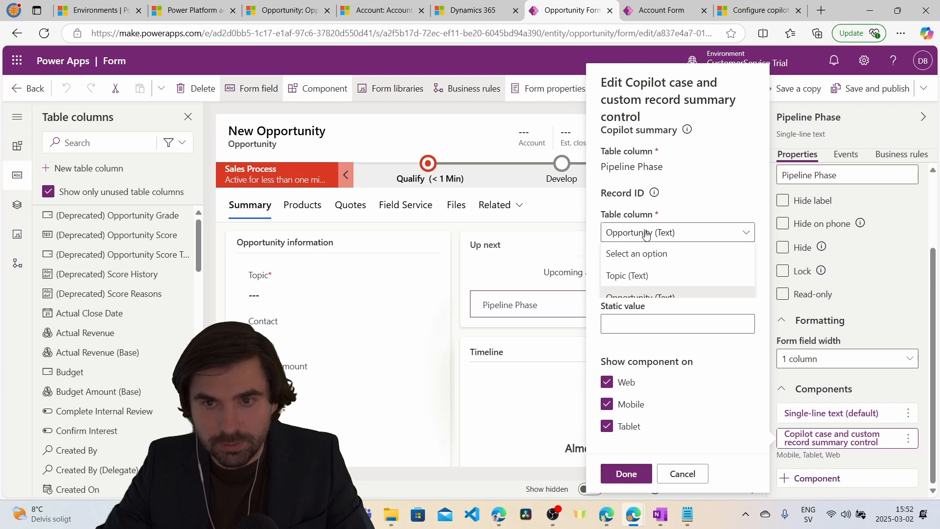
left_click(647, 235)
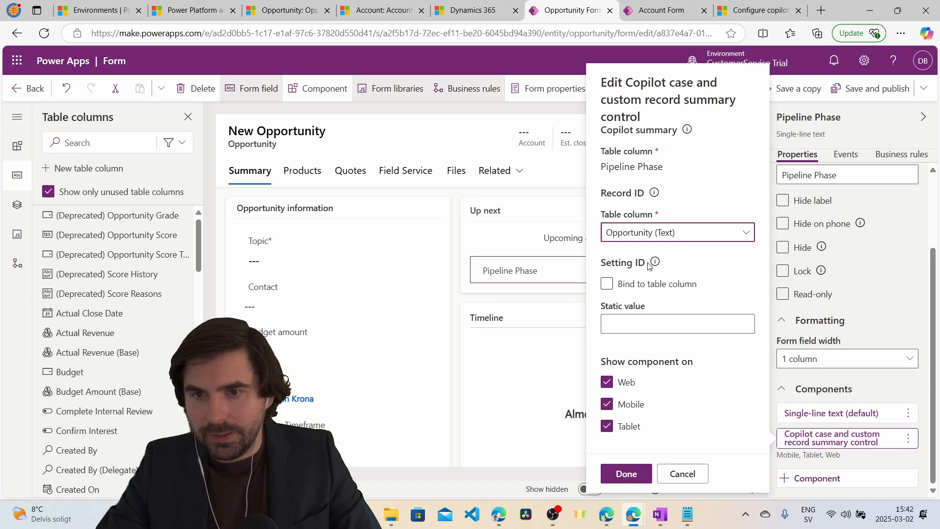
mouse_move(656, 263)
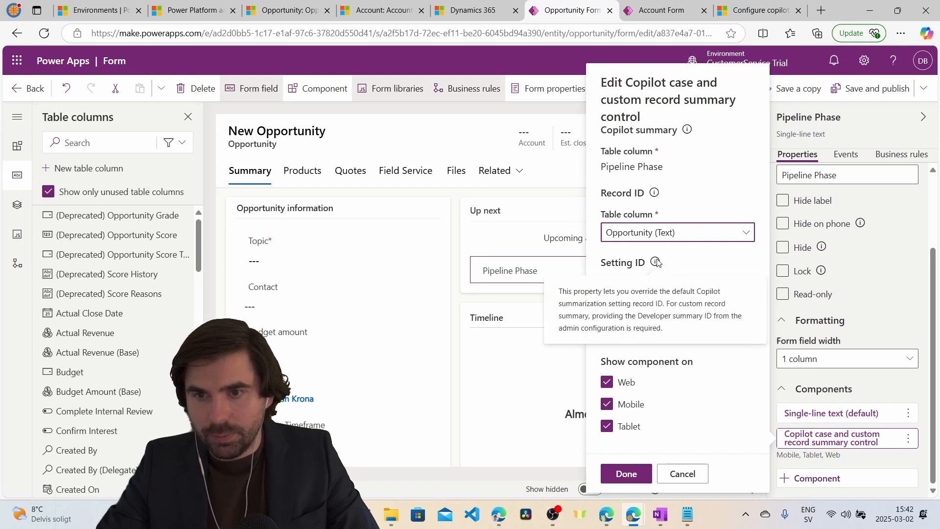
left_click(614, 326)
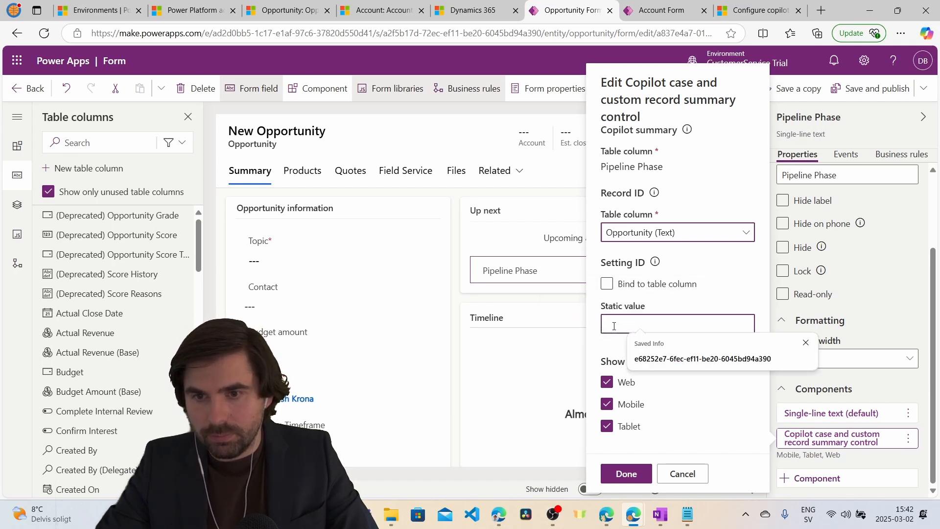
triple_click(647, 309)
left_click(651, 306)
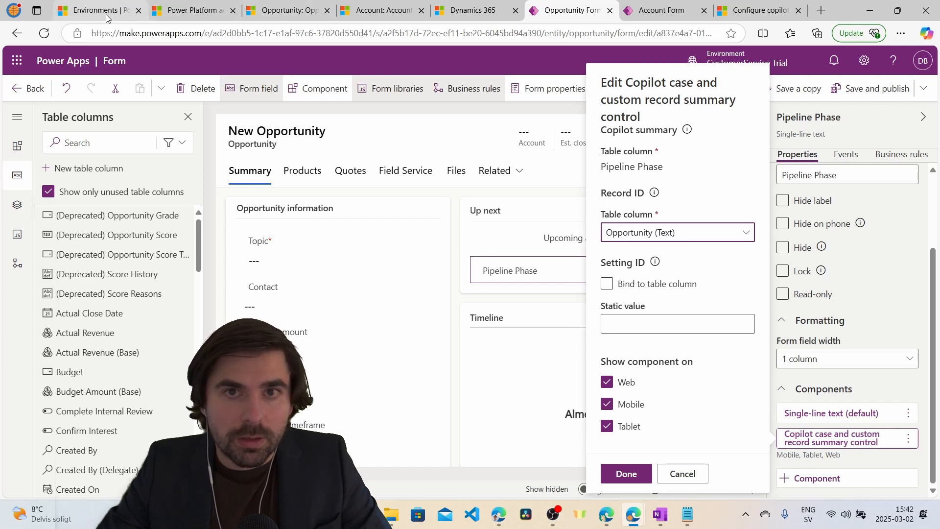
Back on the admin center Summaries page, select the Opportunity summary's developer summary ID.
left_click(472, 10)
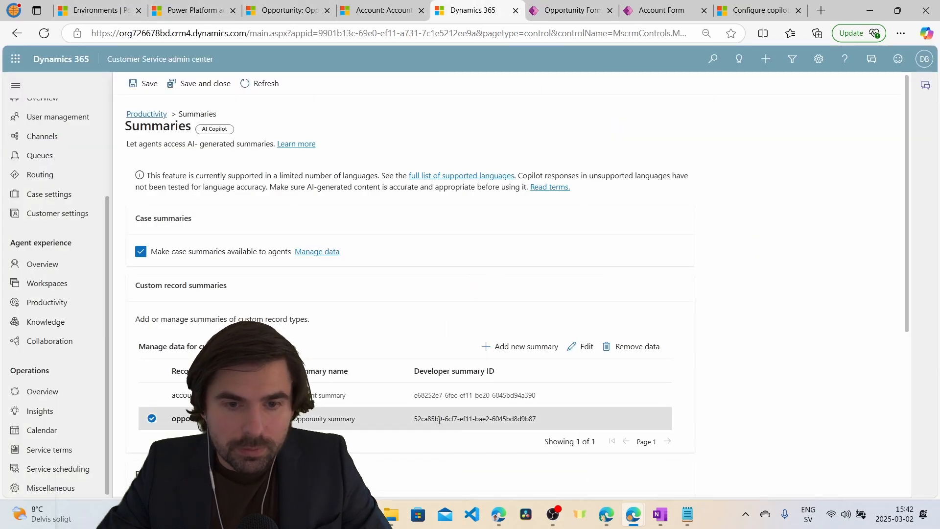
left_click_drag(415, 416, 548, 421)
key("ctrl+c")
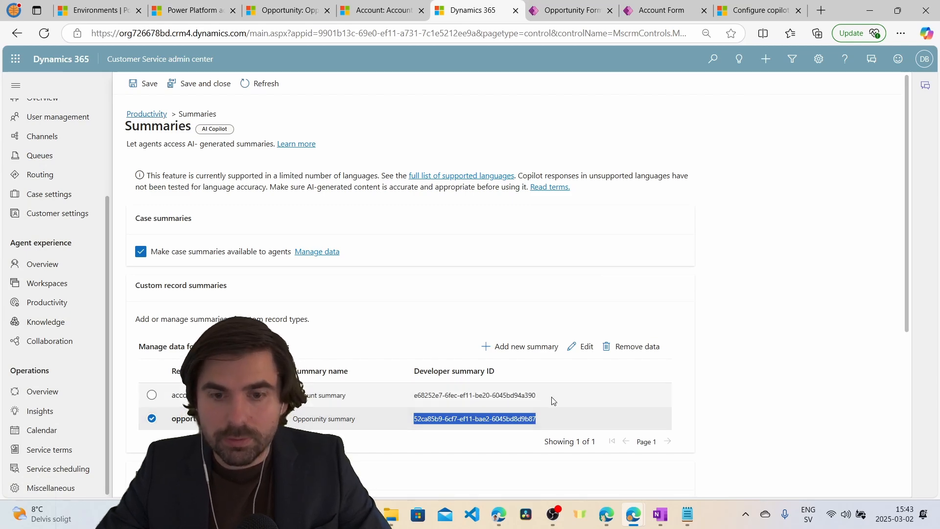
Paste the Opportunity summary's developer ID into the Copilot control's Static value setting and confirm.
left_click(659, 11)
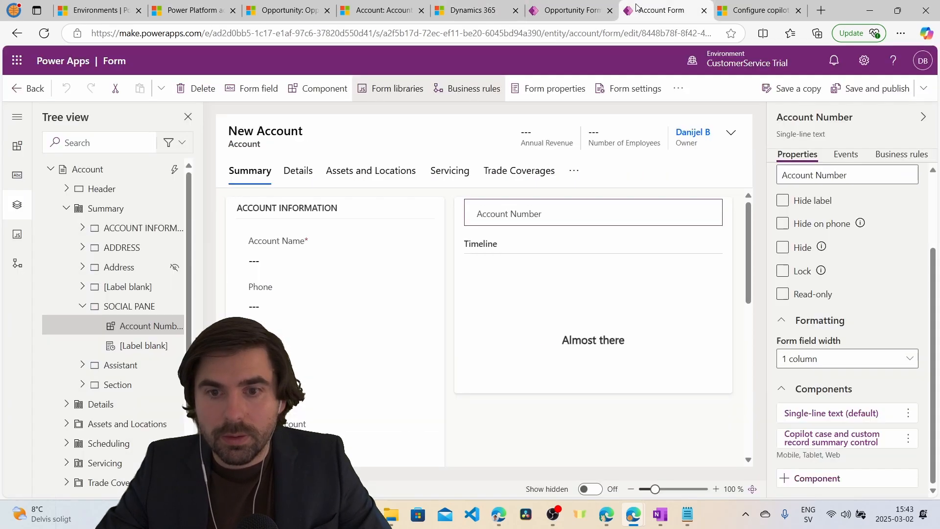
left_click(575, 11)
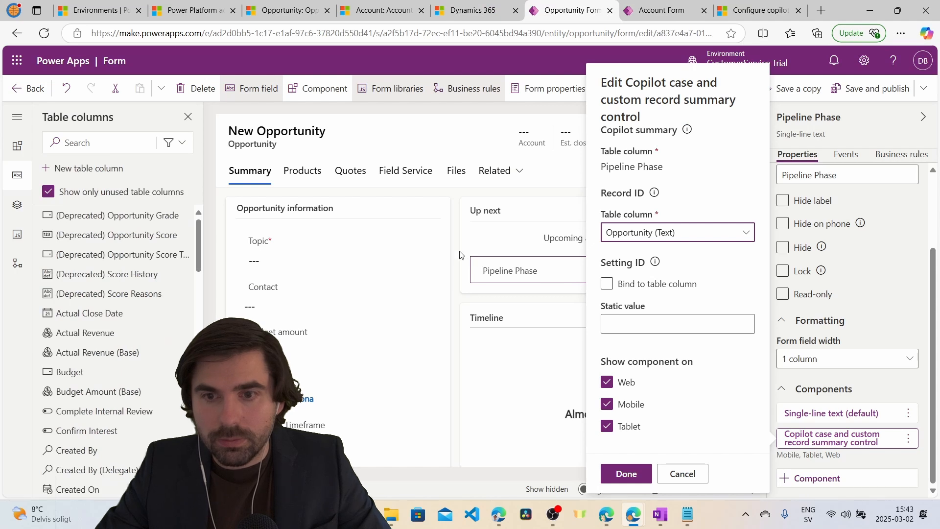
left_click(643, 323)
key("ctrl+v")
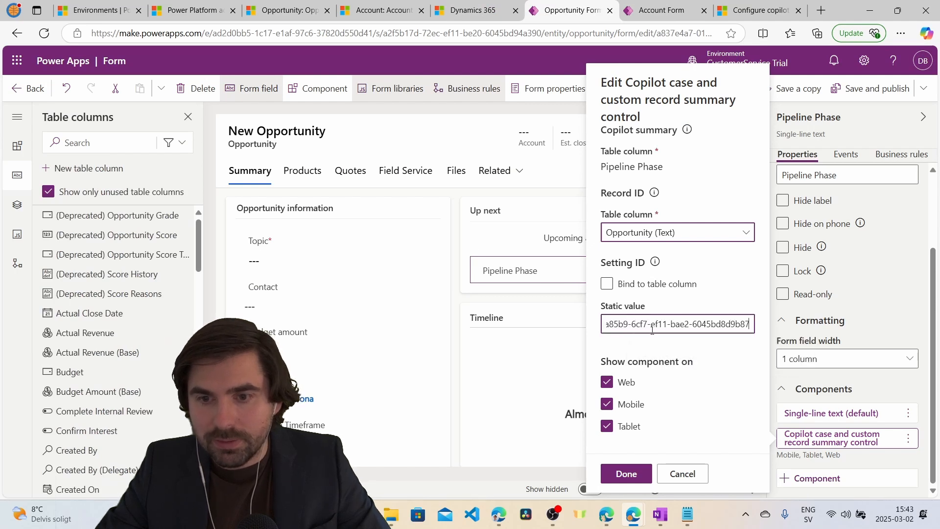
left_click(628, 474)
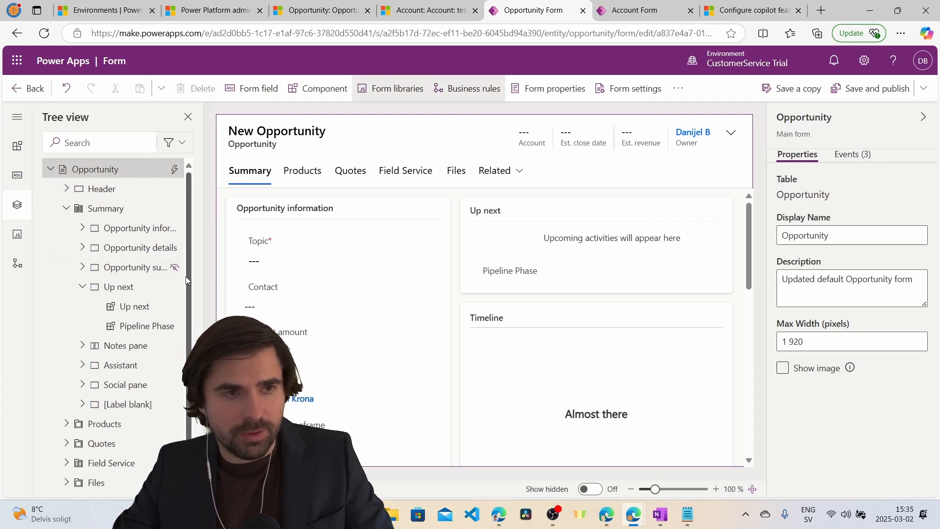
Add a new On Load event handler to the Opportunity form using the CopilotCaseSummary library.
left_click(85, 172)
left_click(852, 155)
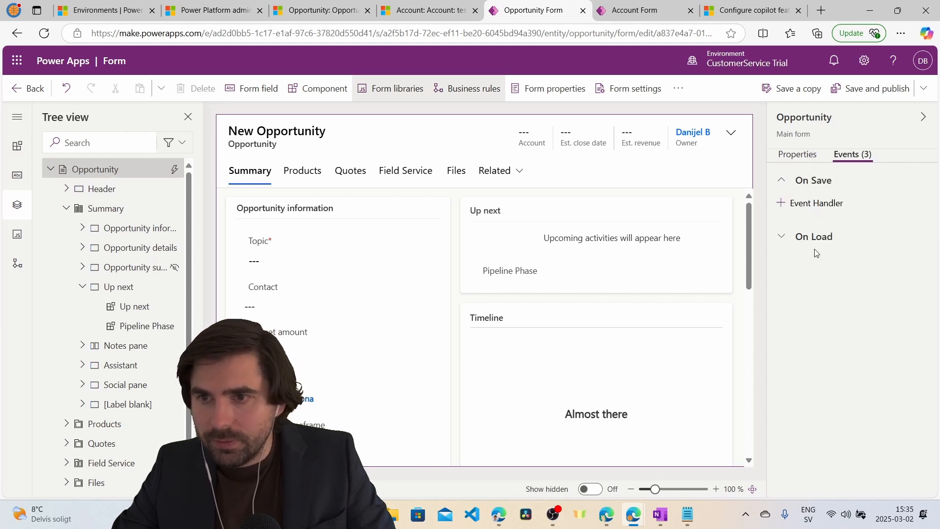
left_click(799, 237)
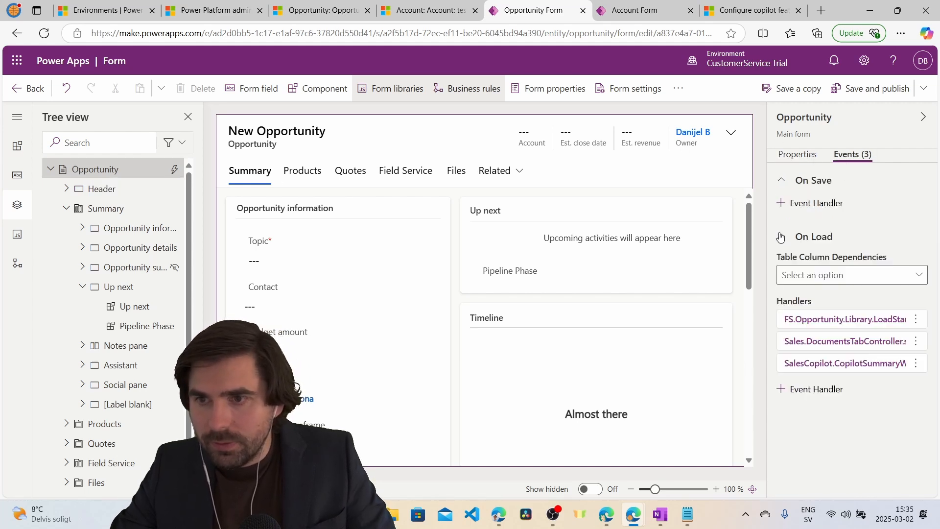
left_click(796, 395)
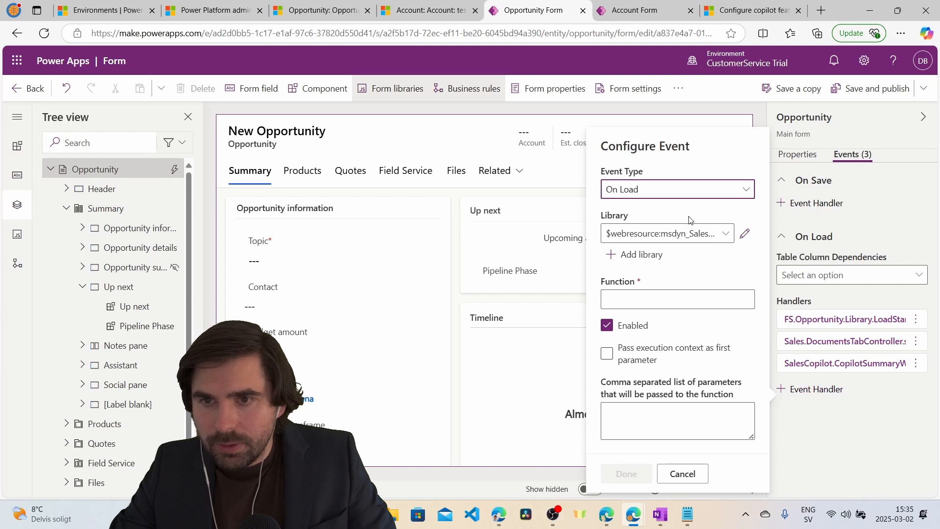
left_click(724, 234)
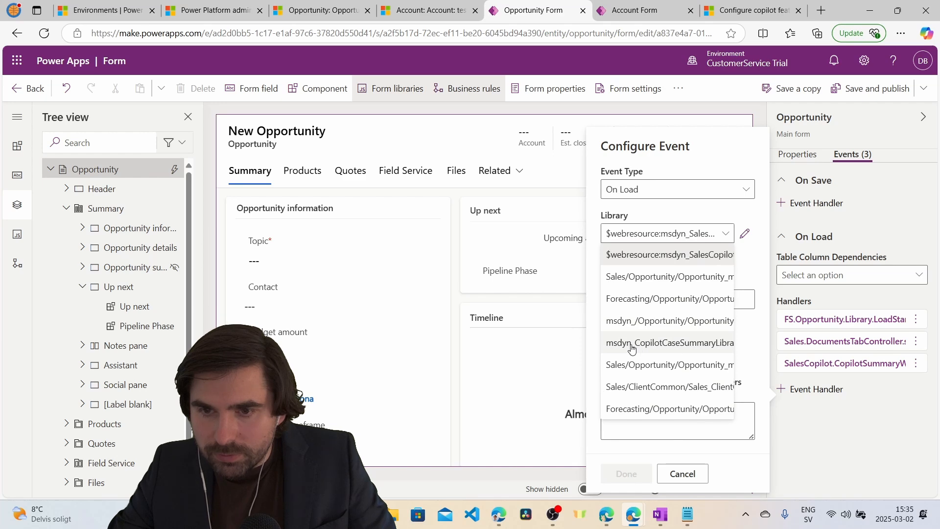
left_click(714, 348)
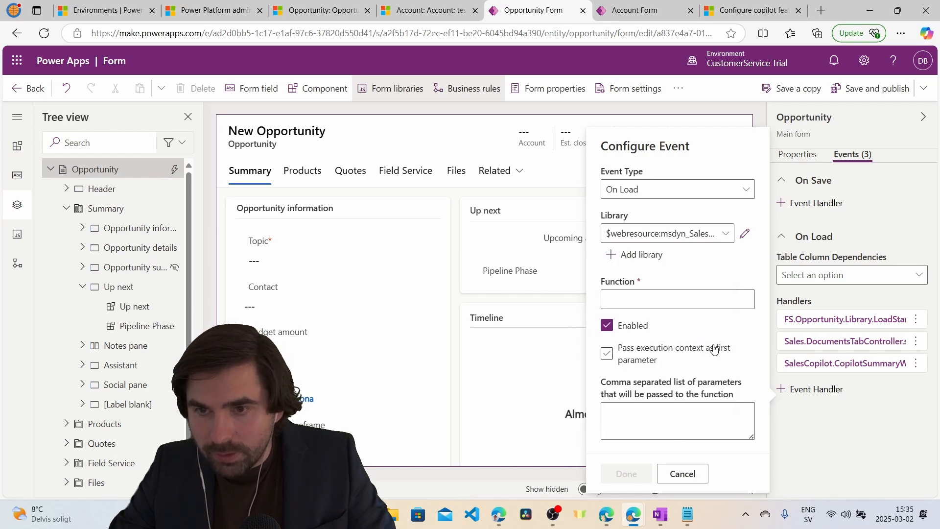
left_click(630, 255)
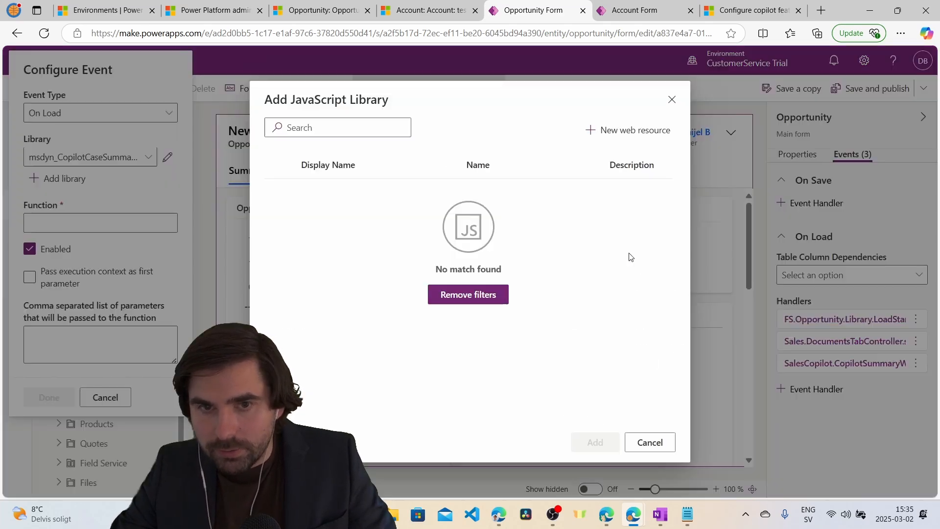
left_click(671, 100)
Have the handler call setVisibilityOfCaseSummary with execution context and "Pipeline Phase", then save and publish.
left_click(640, 300)
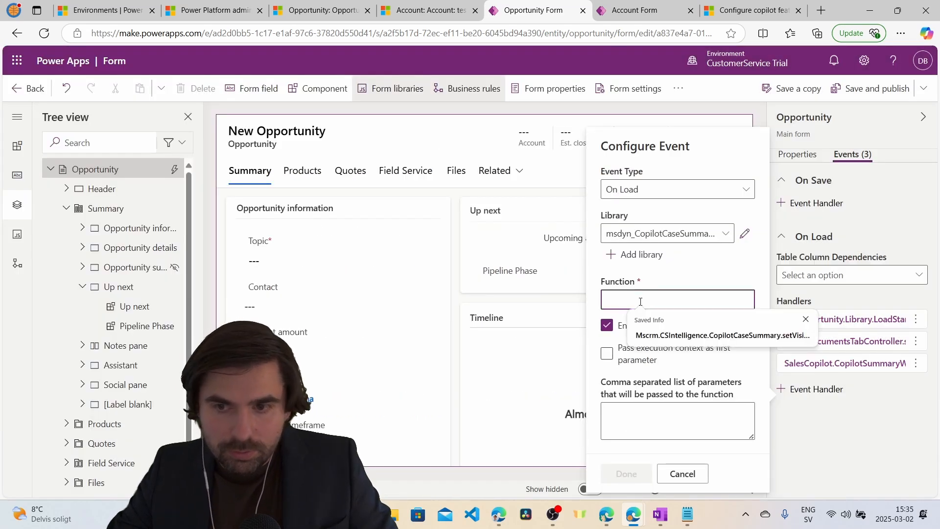
key("ctrl+v")
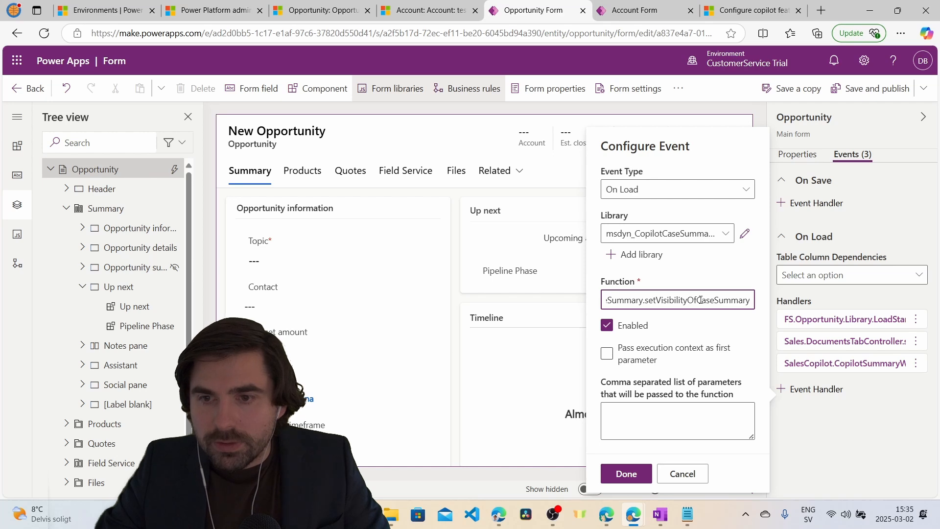
left_click(607, 354)
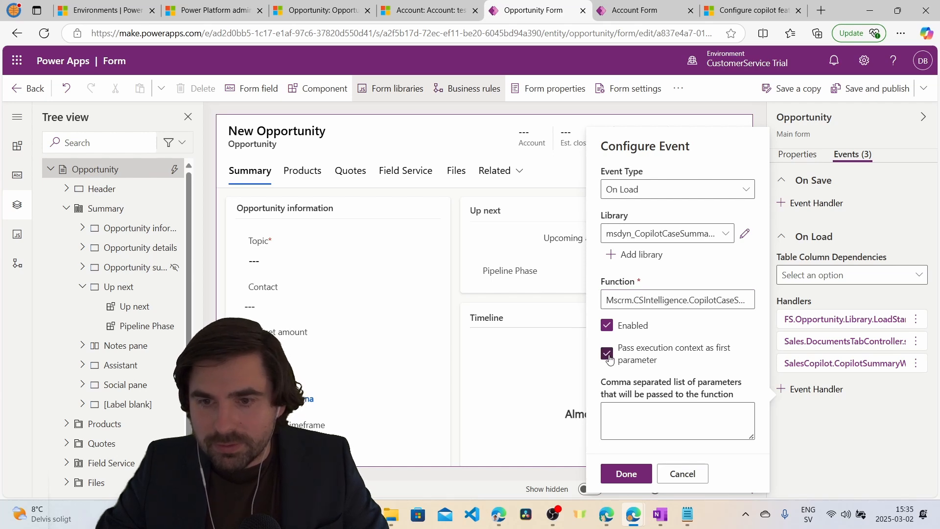
left_click(618, 414)
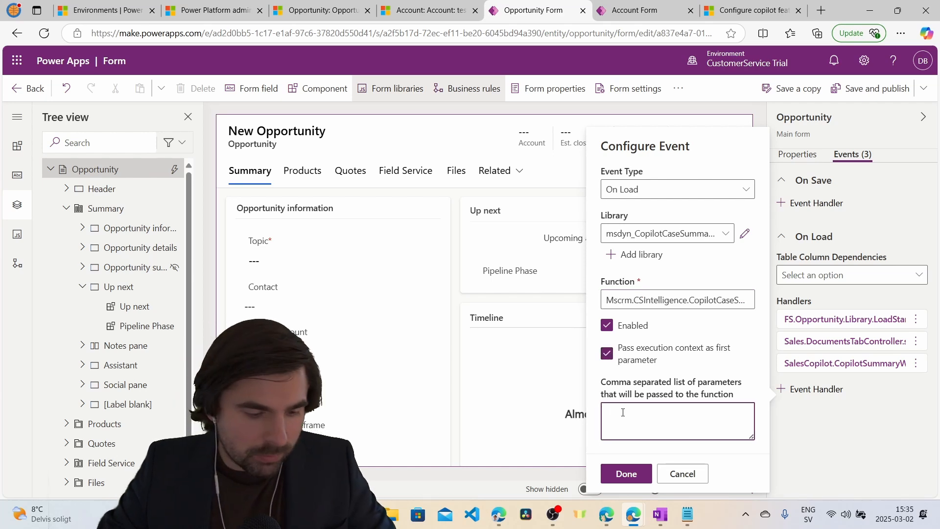
type("\"")
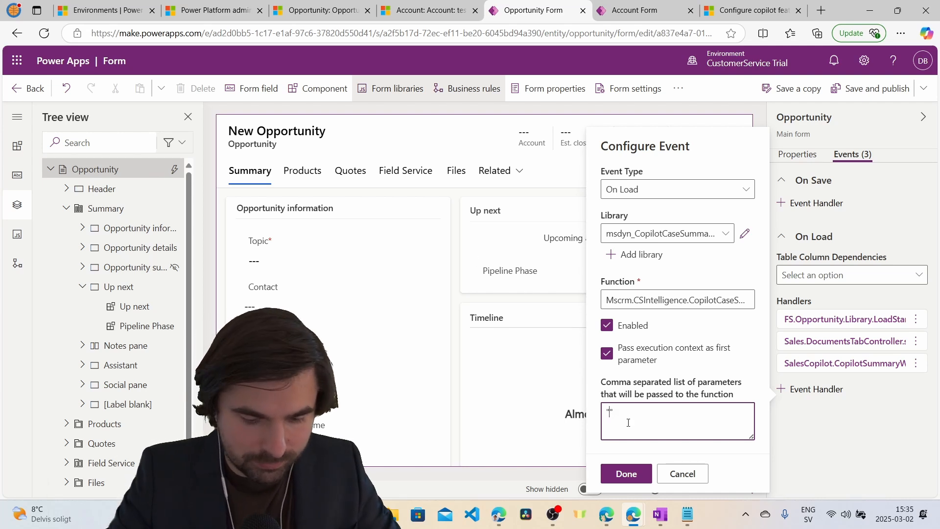
type("Pipel")
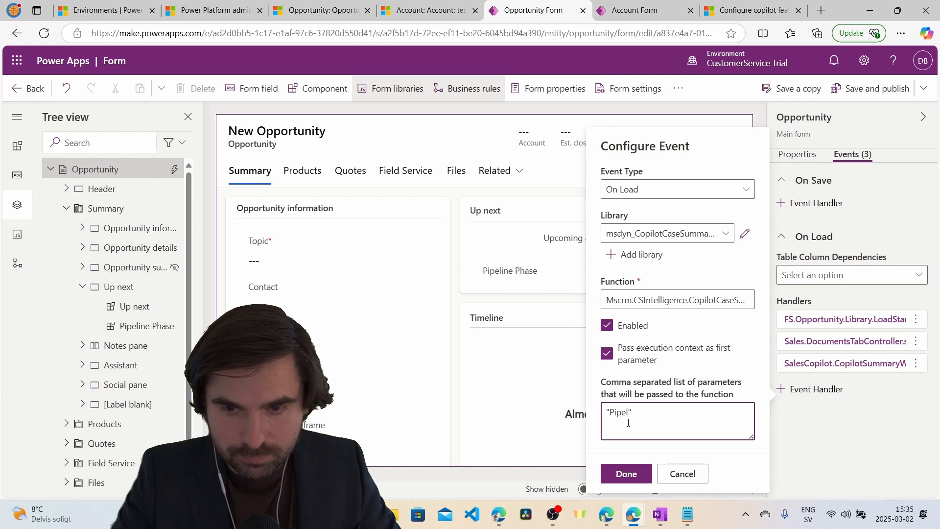
type("ine Phas")
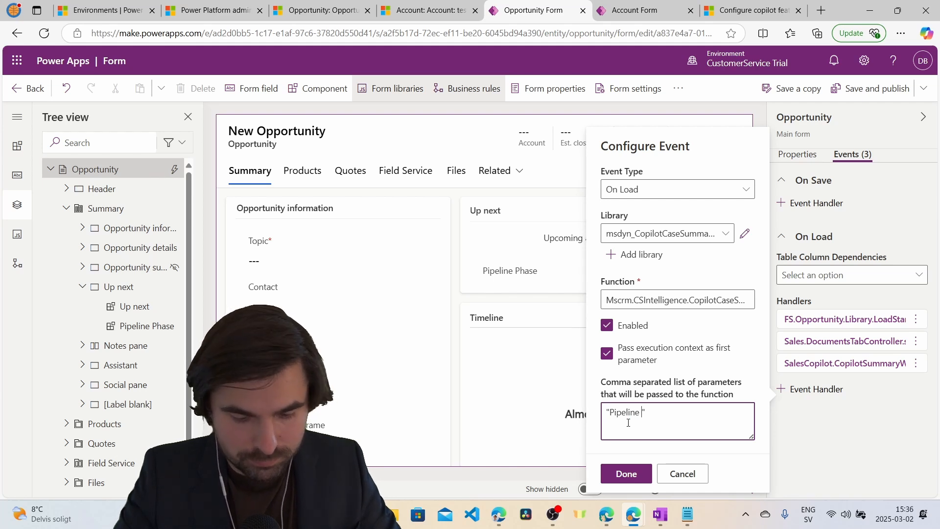
type("e")
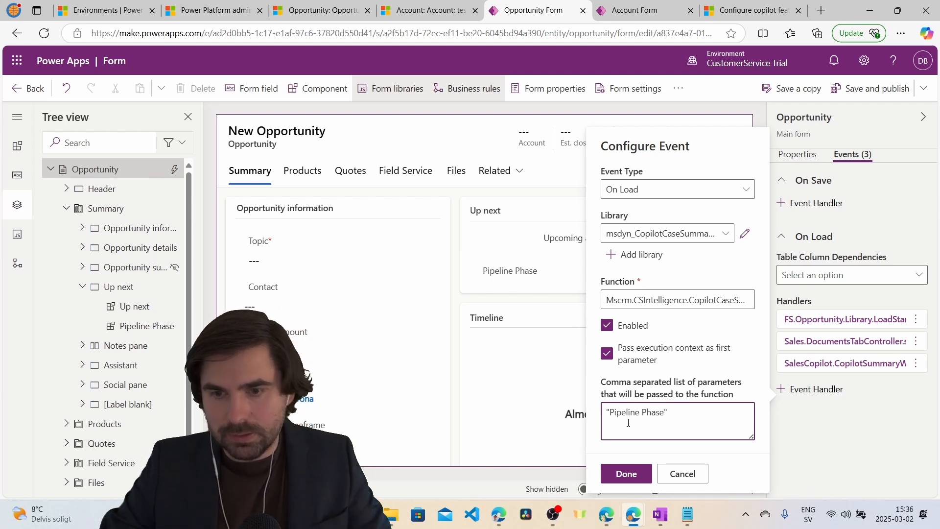
left_click(624, 473)
left_click(858, 90)
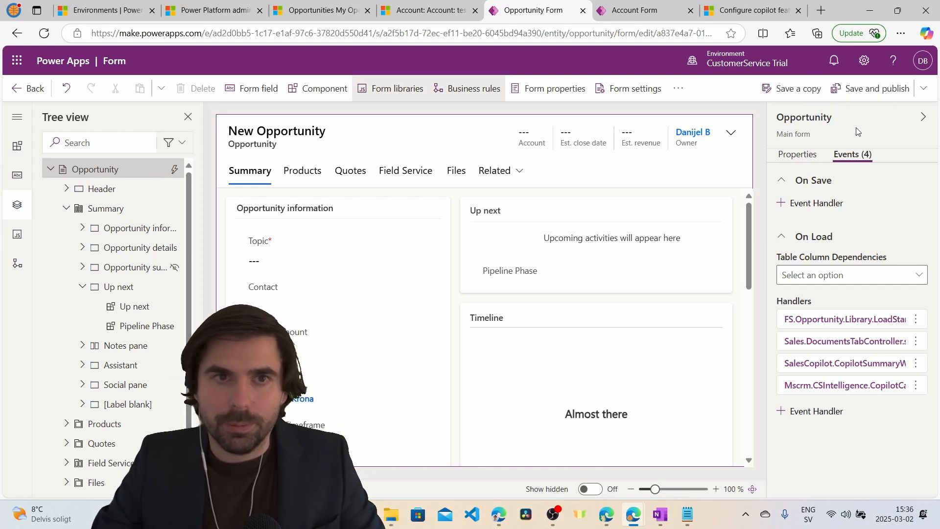
Open the test record from the Opportunities list and generate the Opportunity summary in Pipeline Phase.
left_click(309, 10)
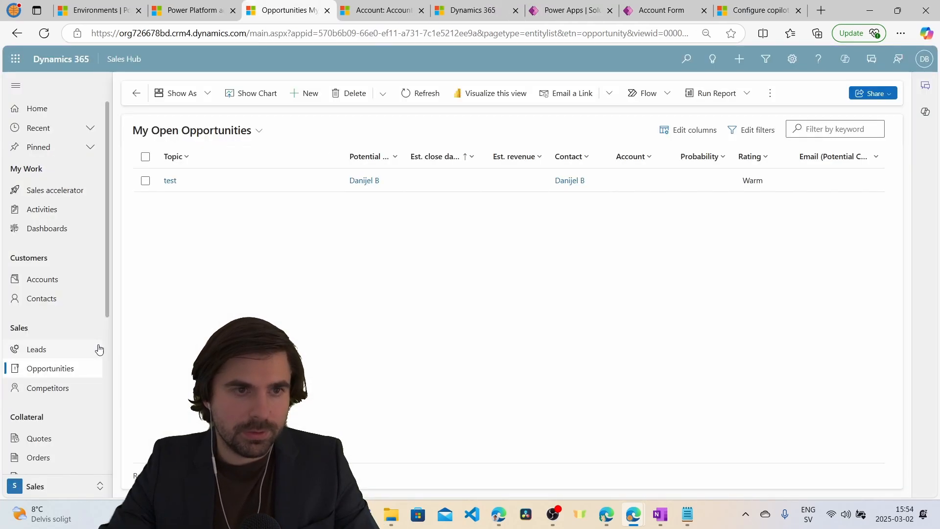
left_click(171, 181)
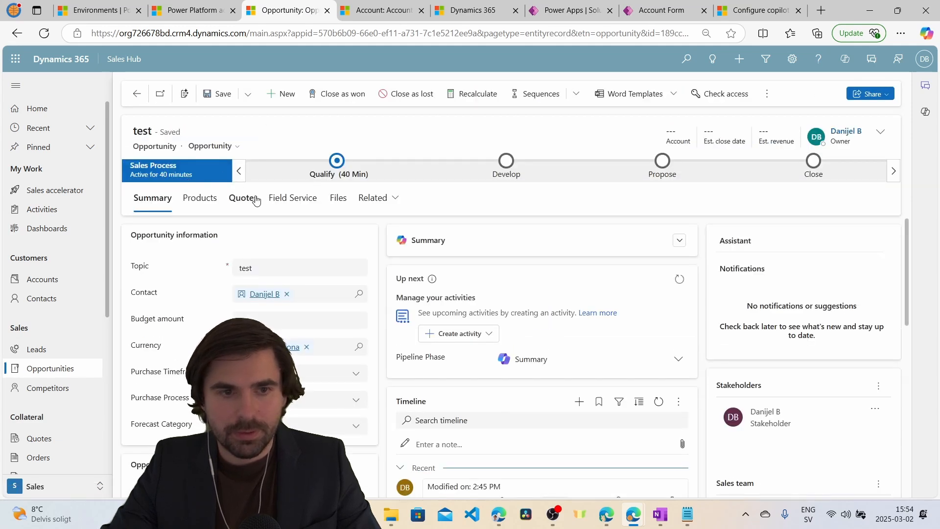
scroll(509, 303, "down", 1)
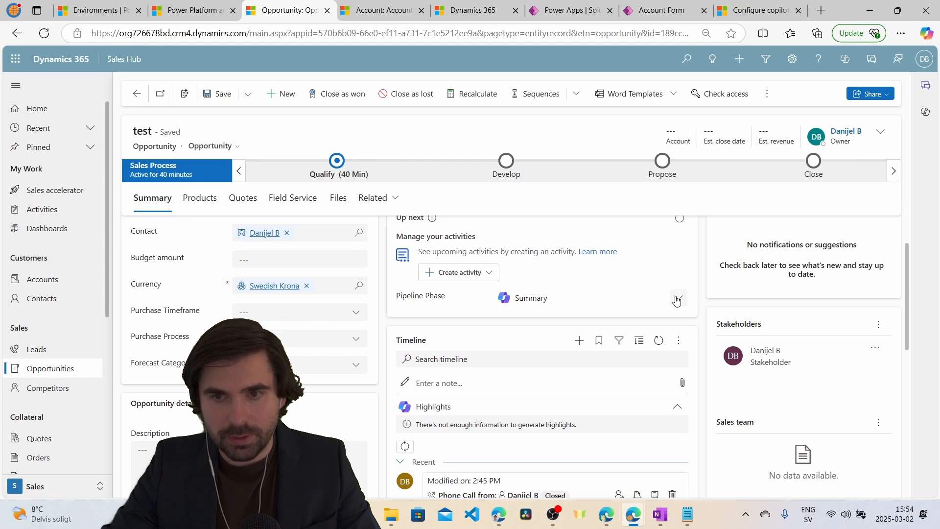
scroll(678, 313, "down", 2)
scroll(675, 327, "up", 2)
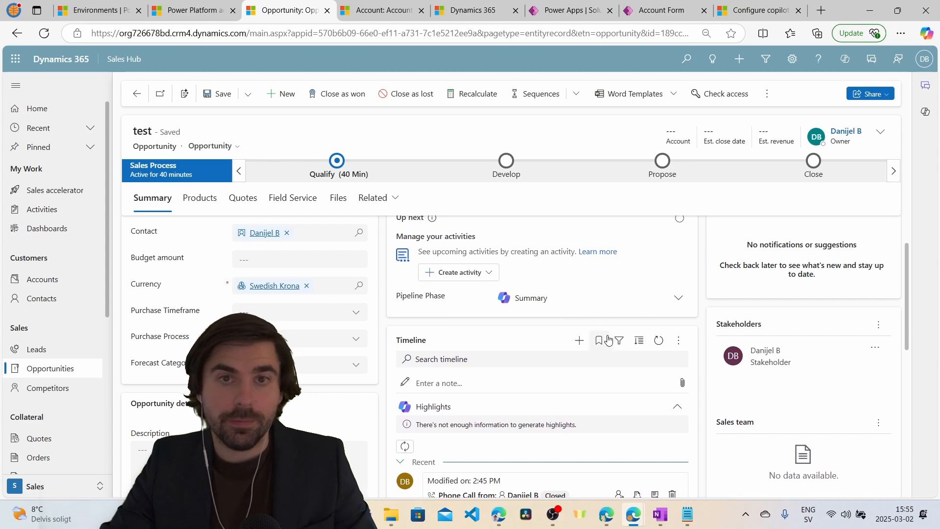
scroll(620, 338, "down", 3)
scroll(583, 382, "down", 3)
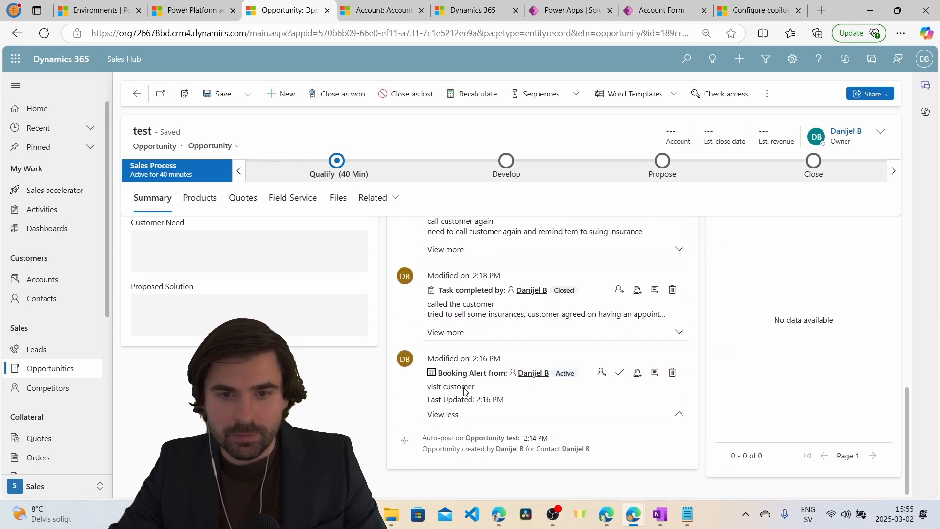
scroll(451, 382, "up", 1)
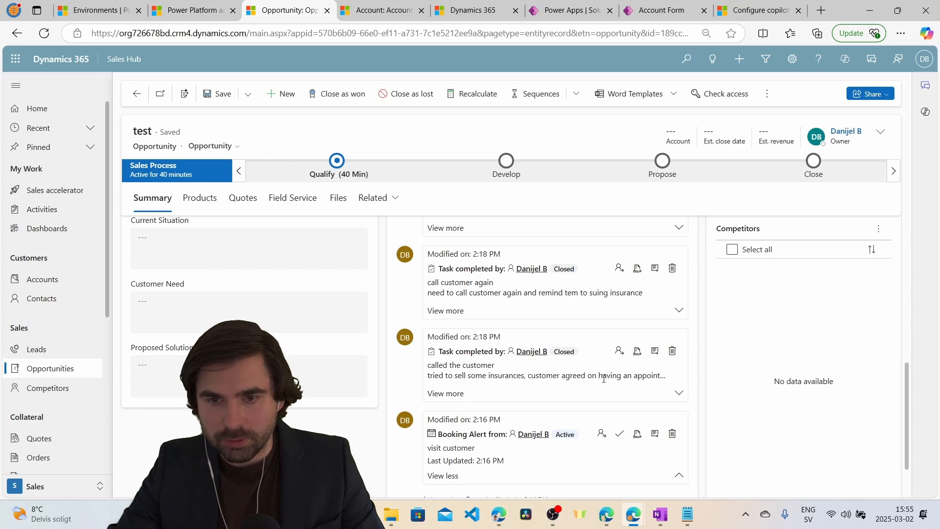
scroll(537, 388, "up", 2)
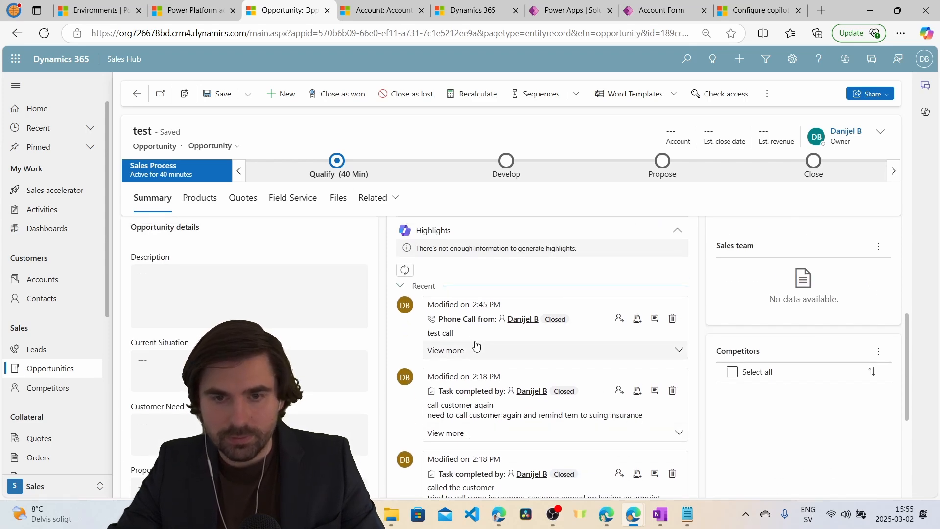
scroll(536, 357, "up", 5)
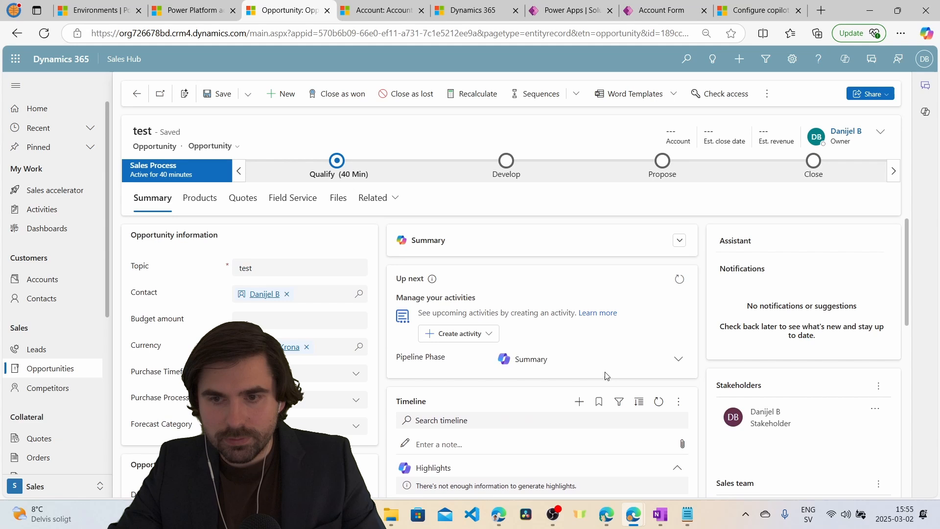
left_click(678, 359)
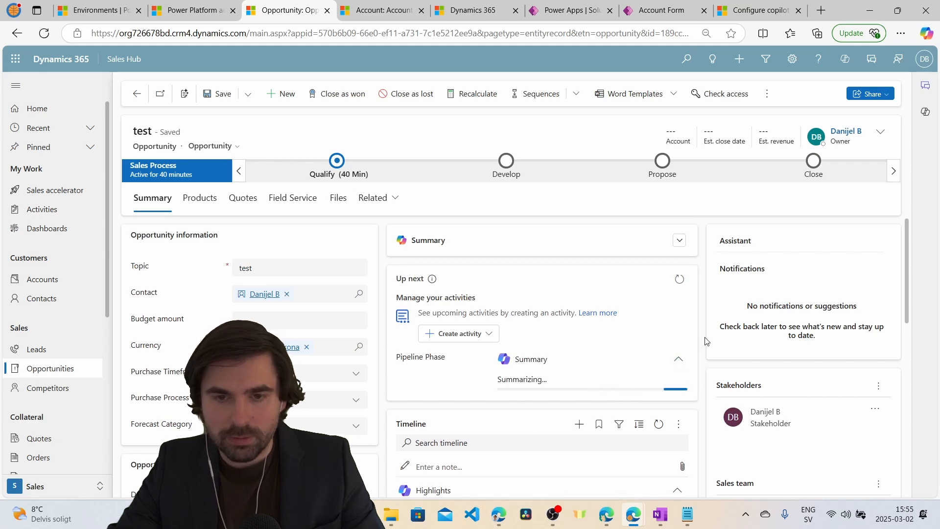
scroll(706, 338, "down", 1)
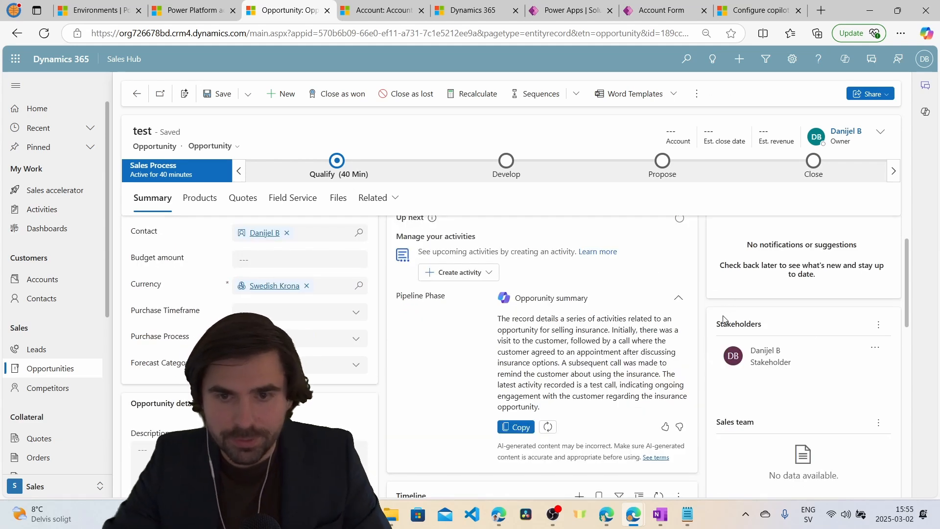